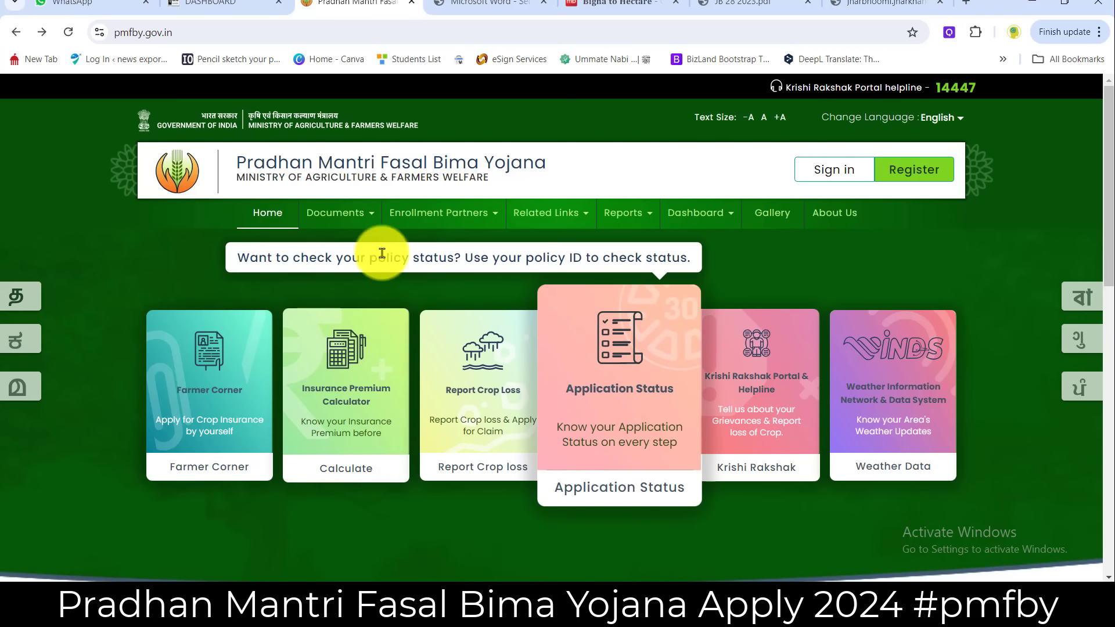
- Look up CSC in the portal's Enrollment Partners list
left_click(160, 32)
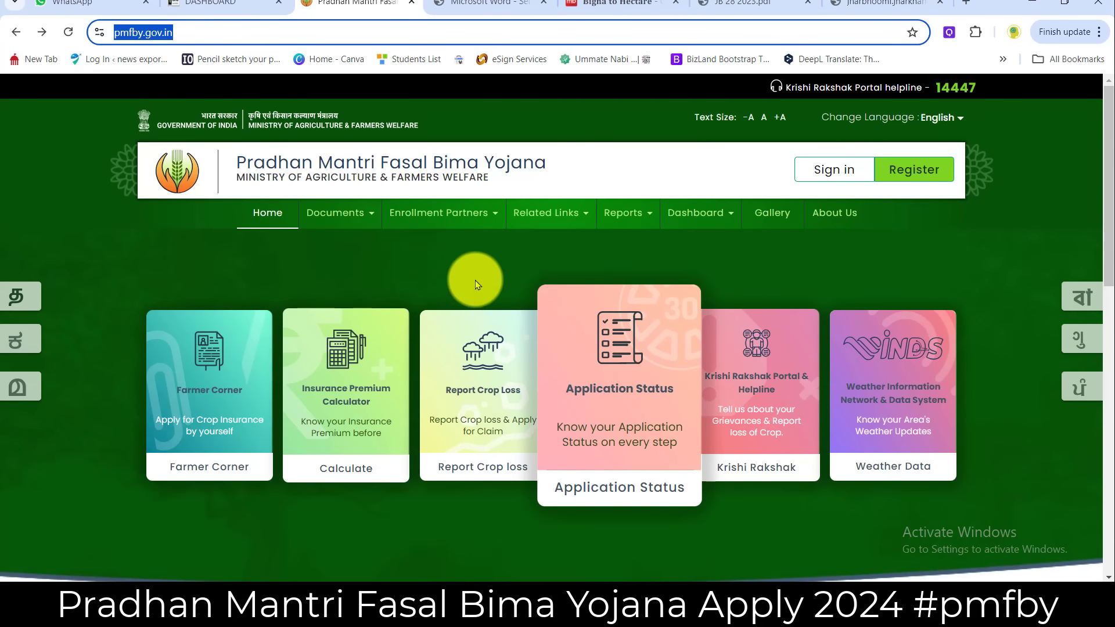
left_click(410, 277)
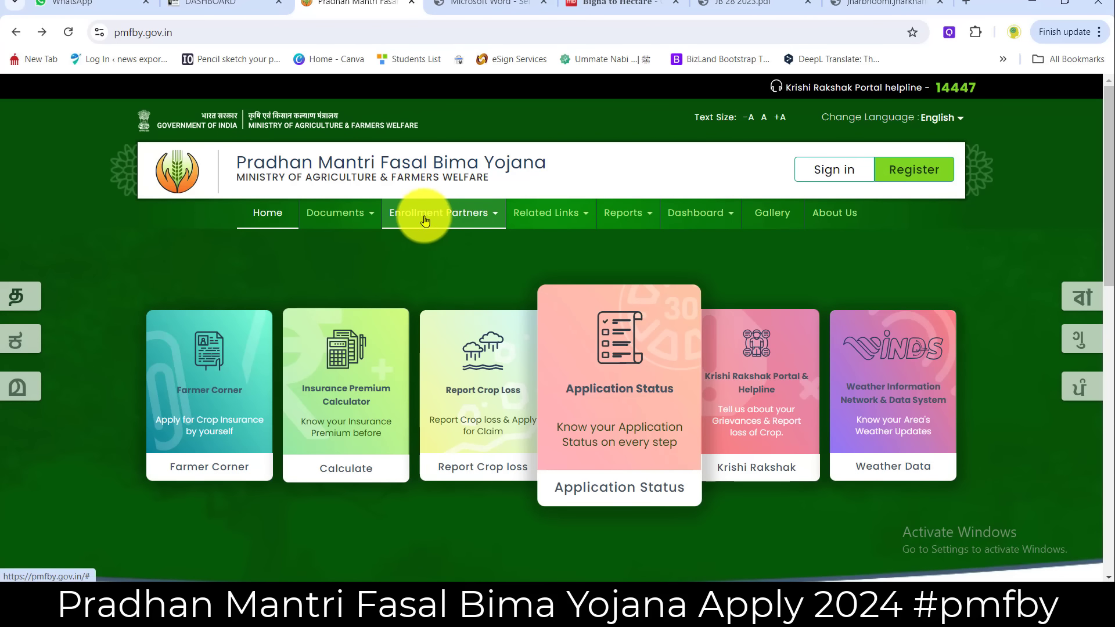
left_click(421, 218)
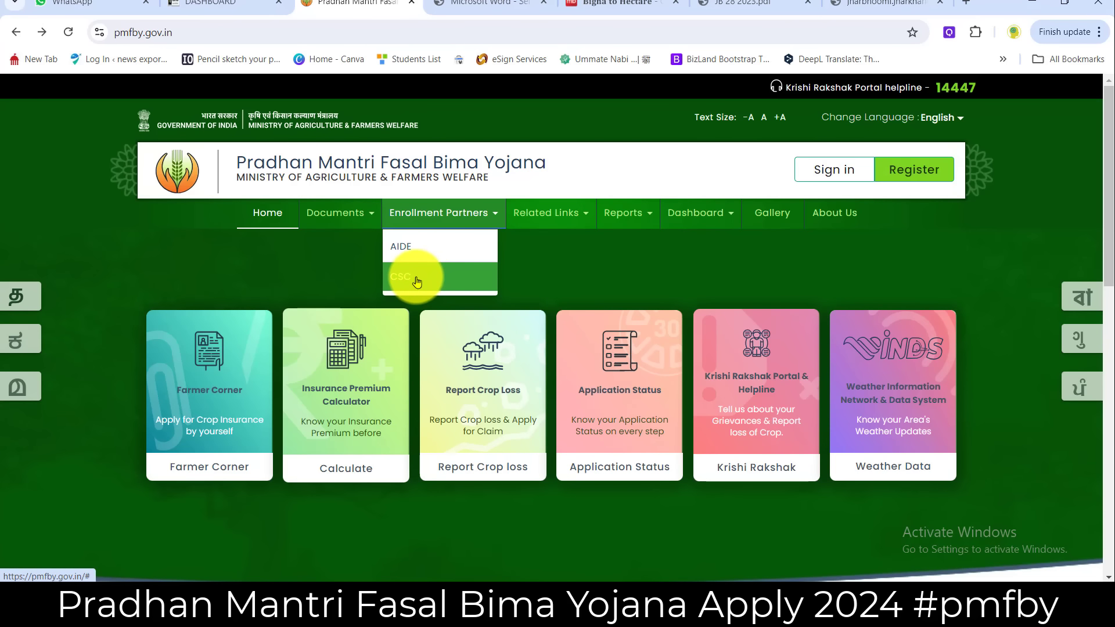
- Load the CSC login page at pmfby.gov.in/csclogin
left_click(199, 32)
left_click(227, 36)
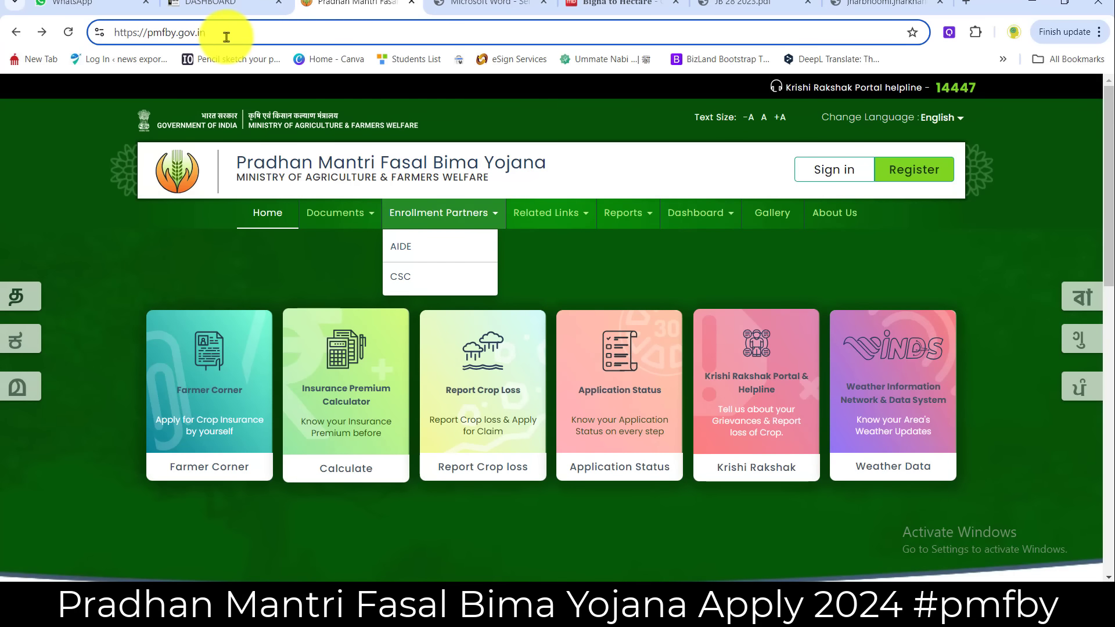
type("/csclogin")
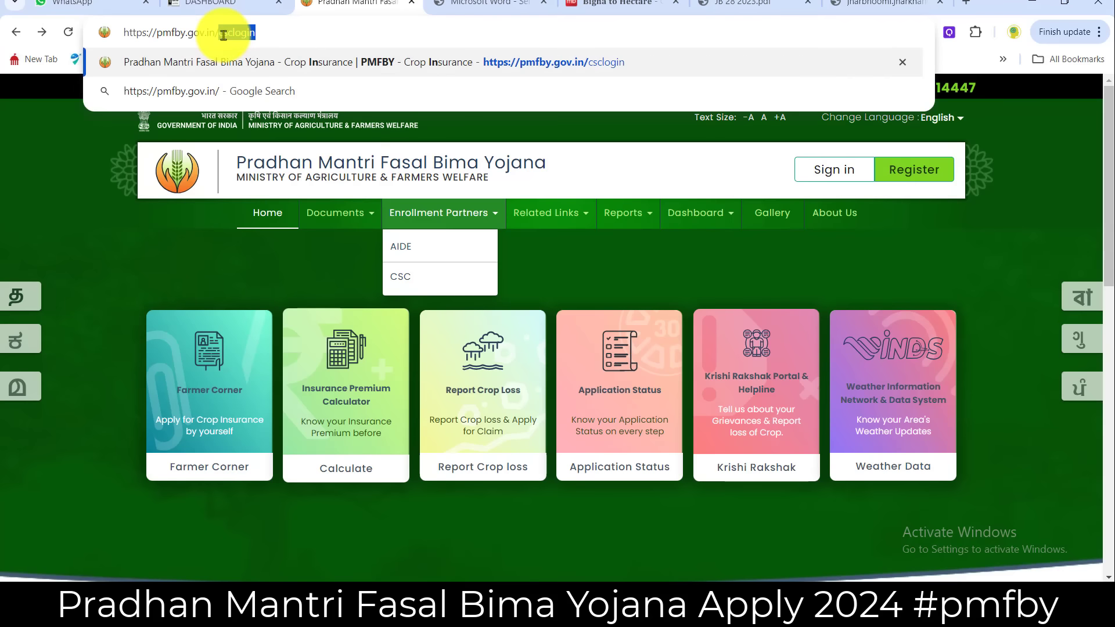
key("End")
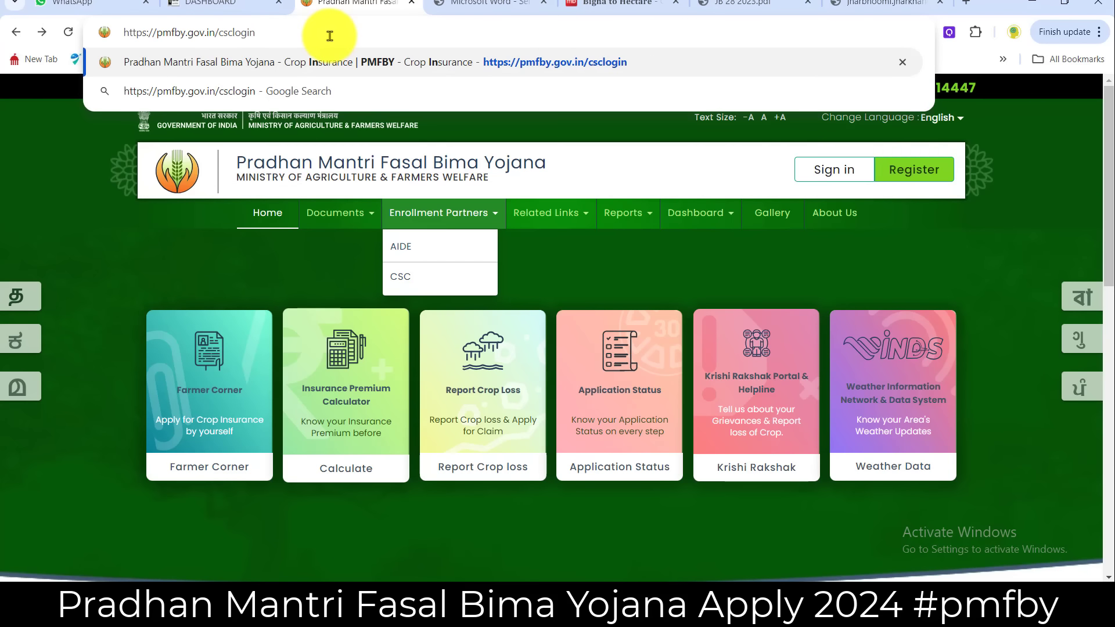
key("Return")
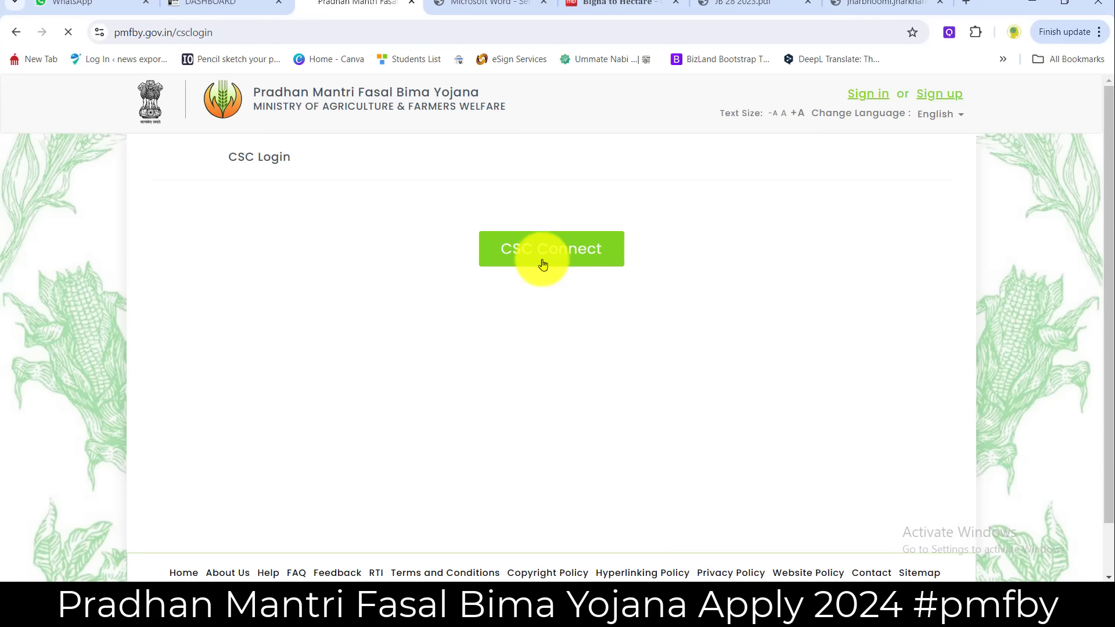
- Choose CSC Connect and fill in the captcha on the Digital Seva Connect sign-in page
left_click(539, 256)
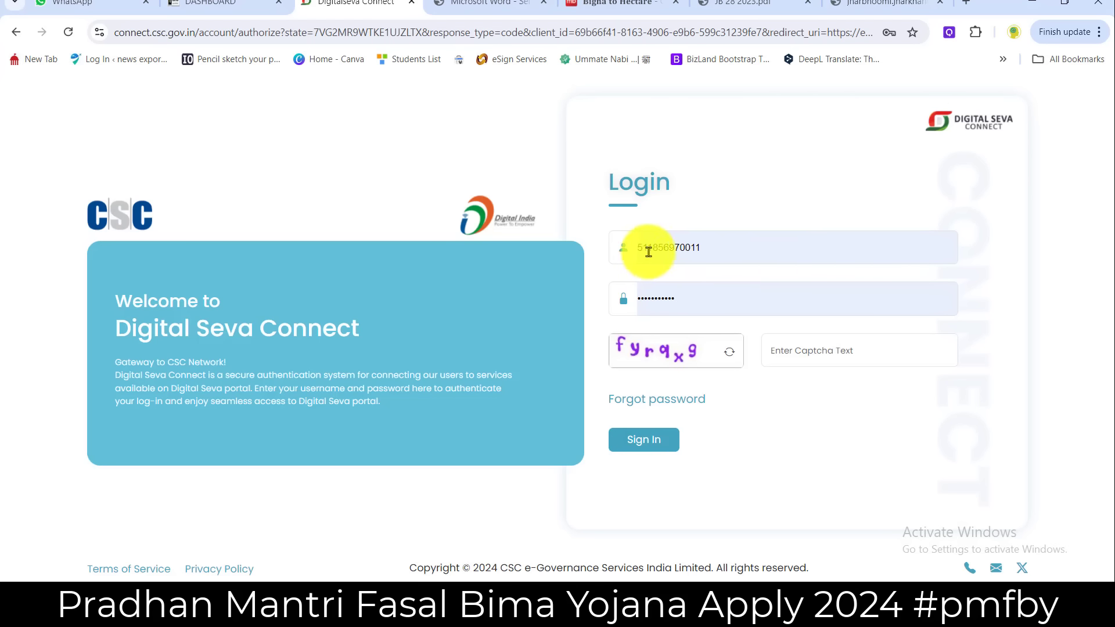
left_click(794, 353)
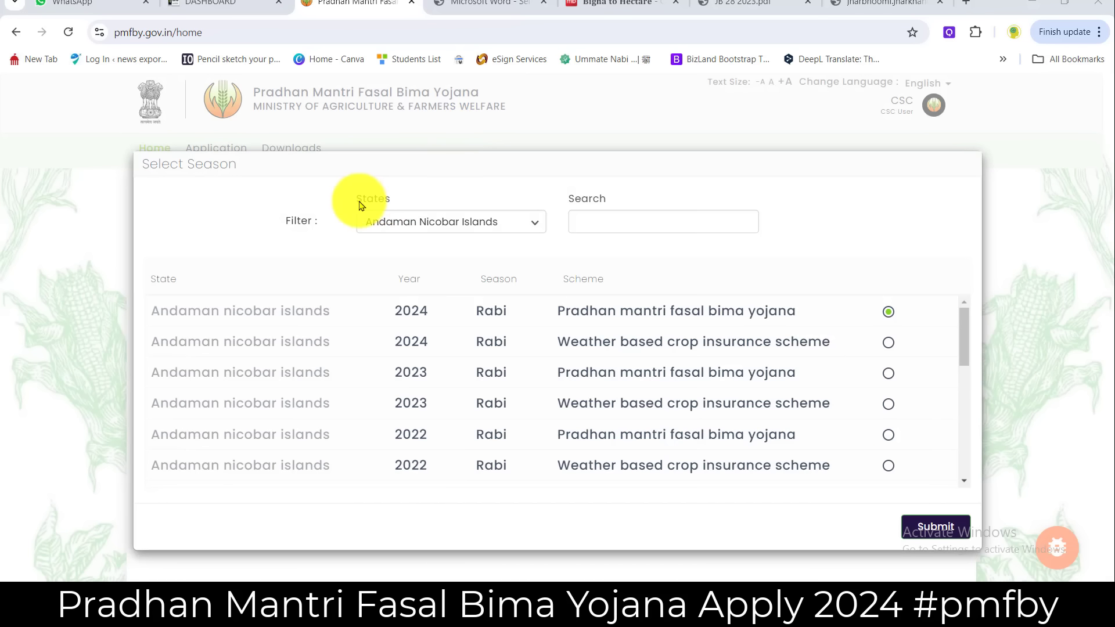
- Filter seasons to JHARKHAND and submit the 2024 Kharif PMFBY season
left_click_drag(359, 202, 410, 200)
left_click(442, 229)
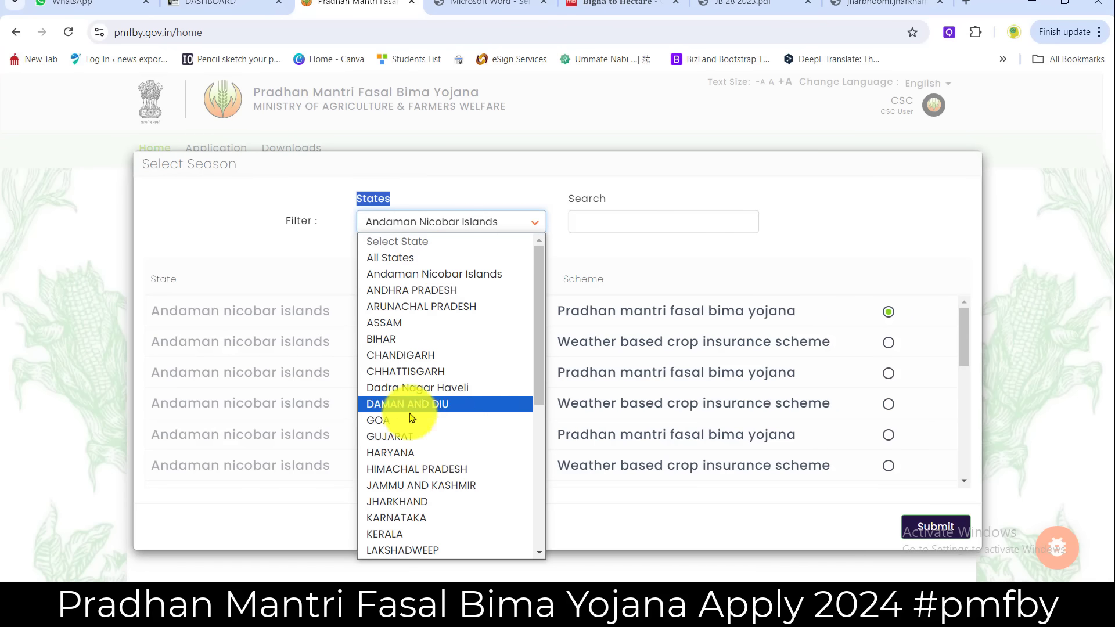
left_click(401, 503)
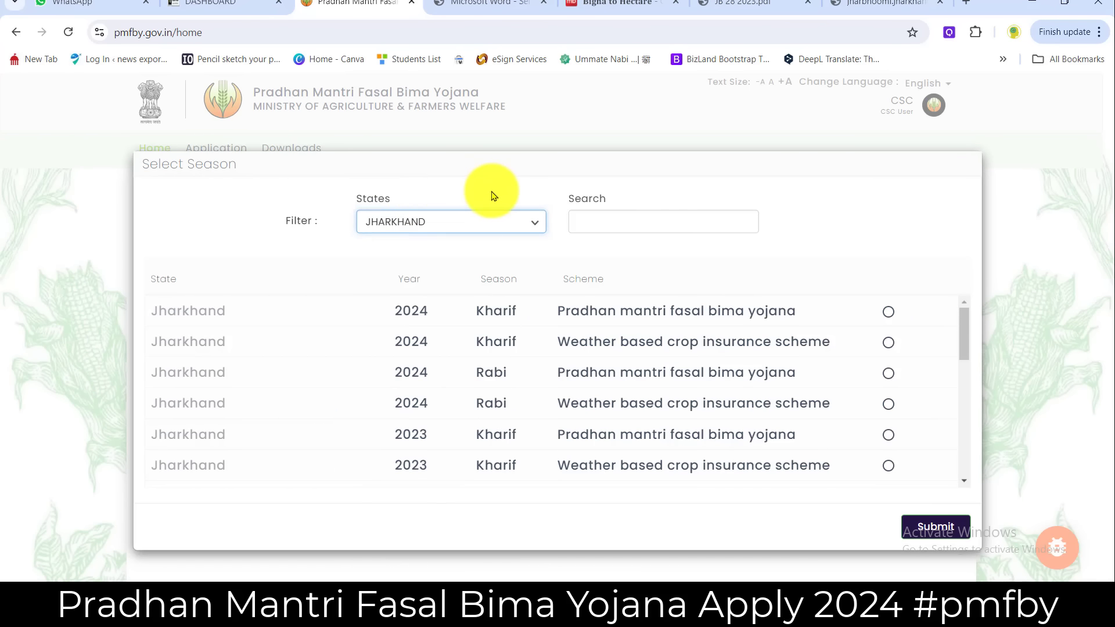
double_click(157, 320)
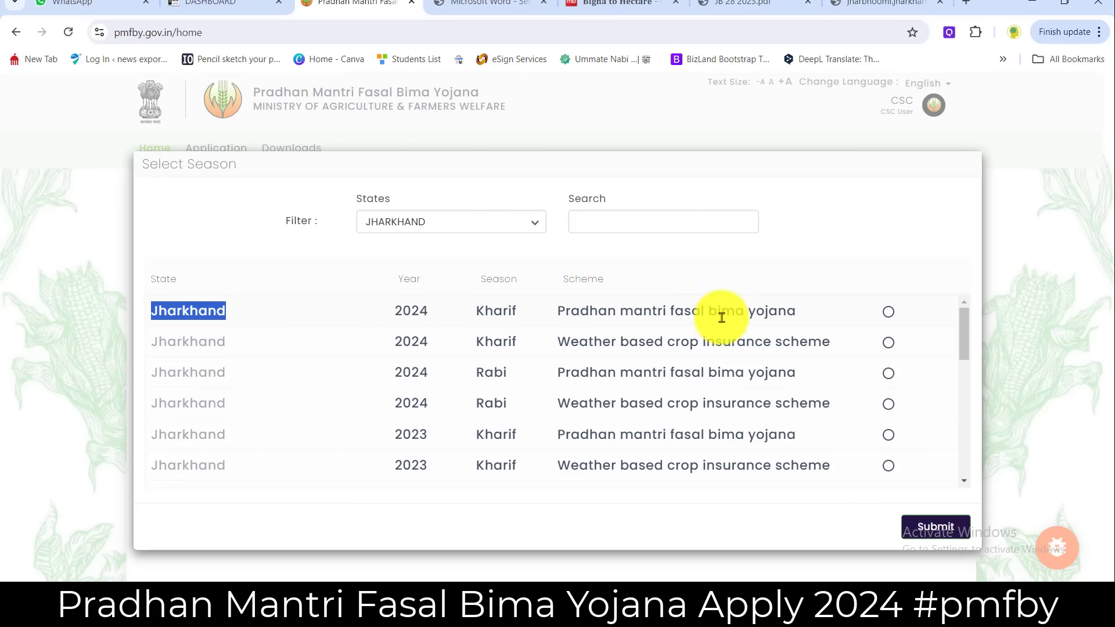
left_click(889, 314)
left_click(931, 527)
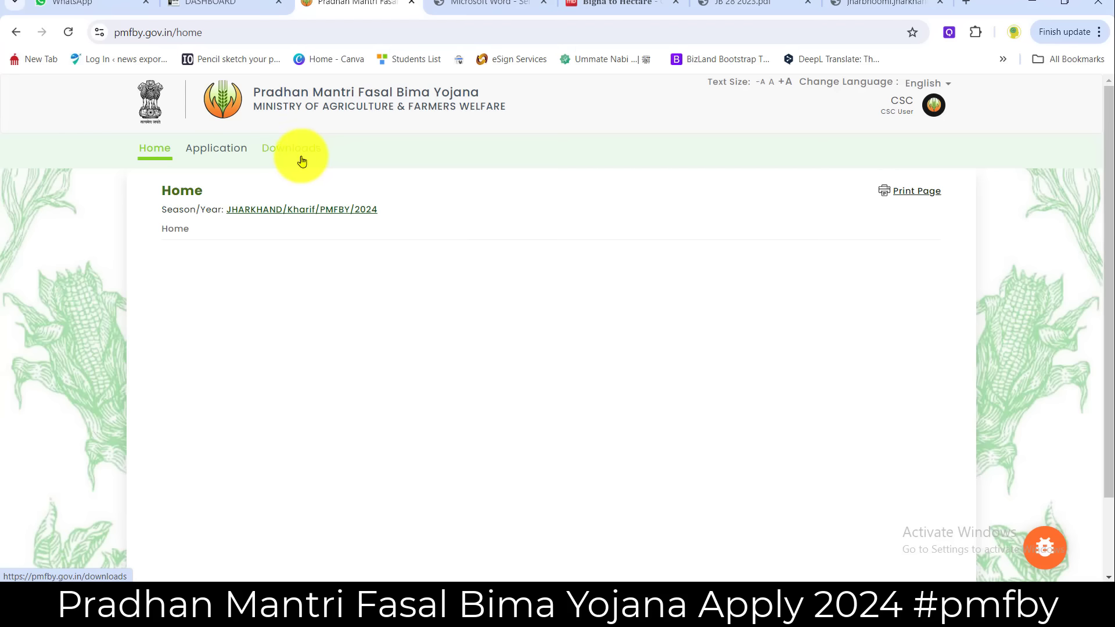
- Go to the Application page and browse its Application Form and application list buttons
left_click(213, 152)
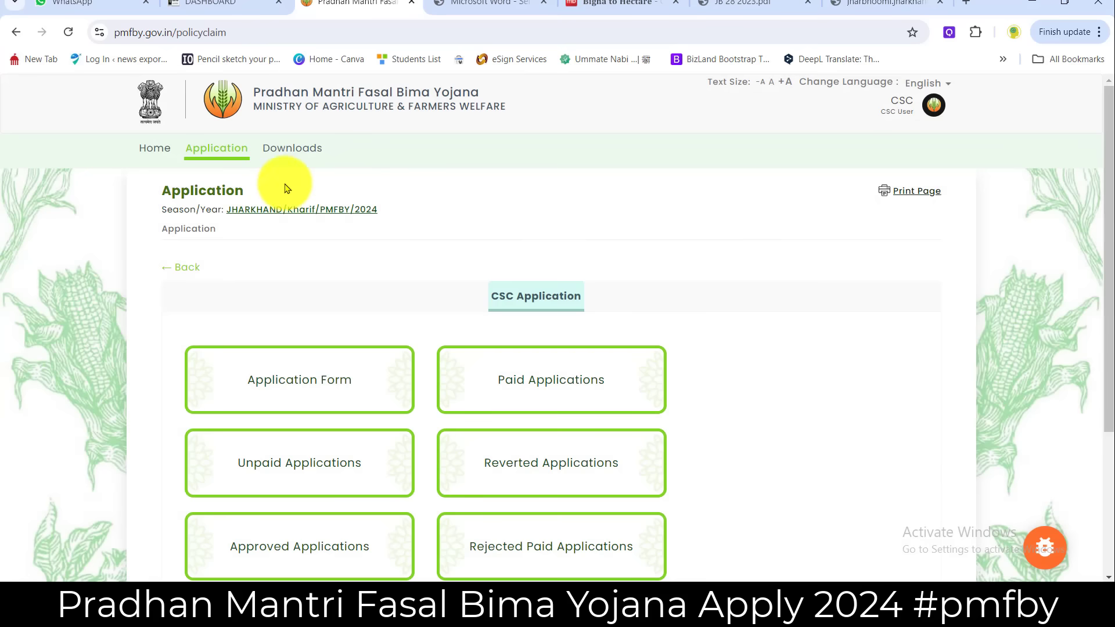
scroll(500, 319, "down", 3)
scroll(551, 436, "up", 2)
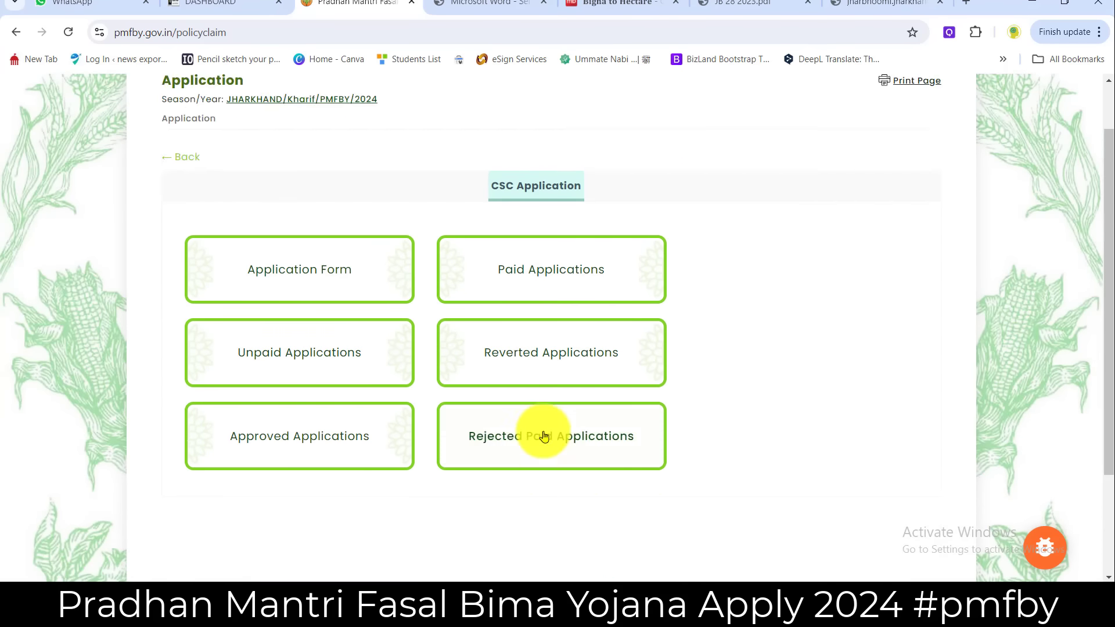
scroll(544, 435, "up", 2)
scroll(406, 375, "down", 3)
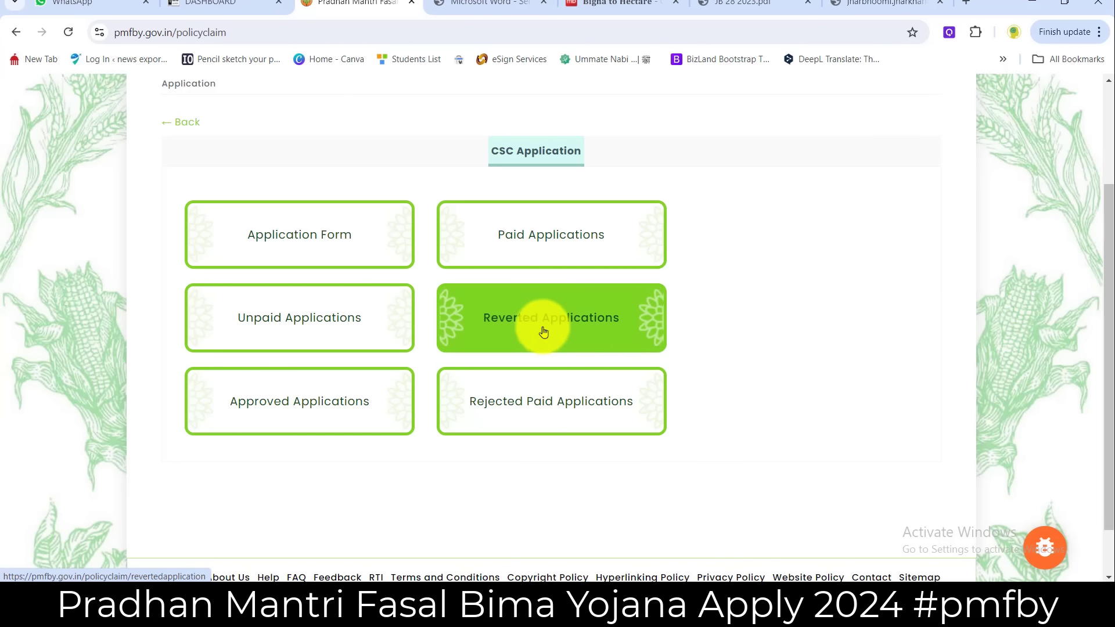
scroll(542, 331, "up", 3)
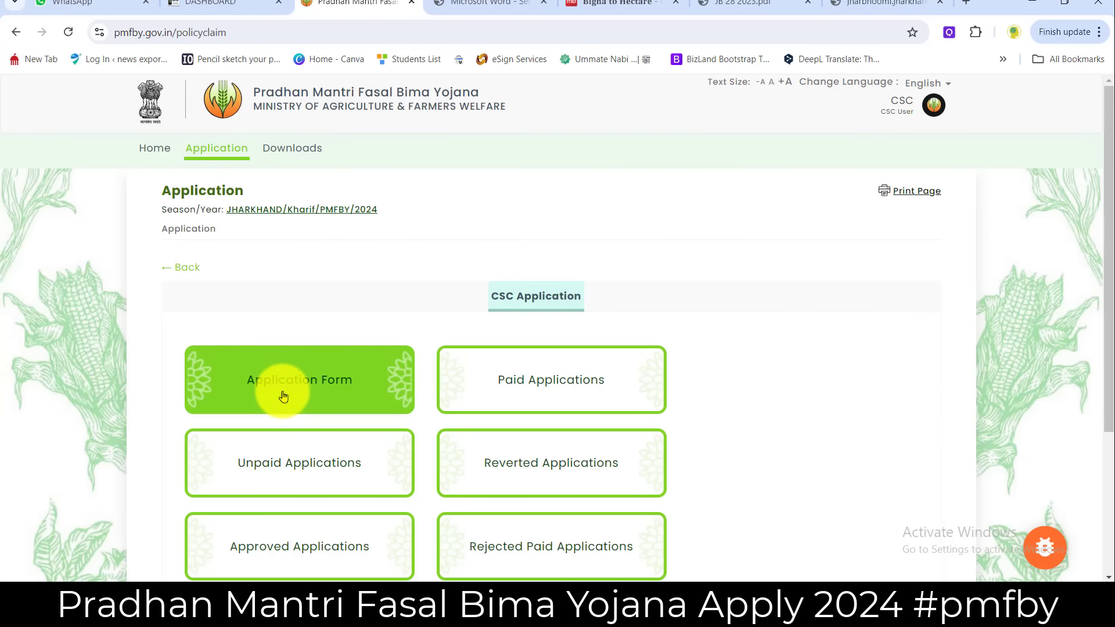
- Start a new Farmer Application Form and scroll down to the bank section
left_click(310, 392)
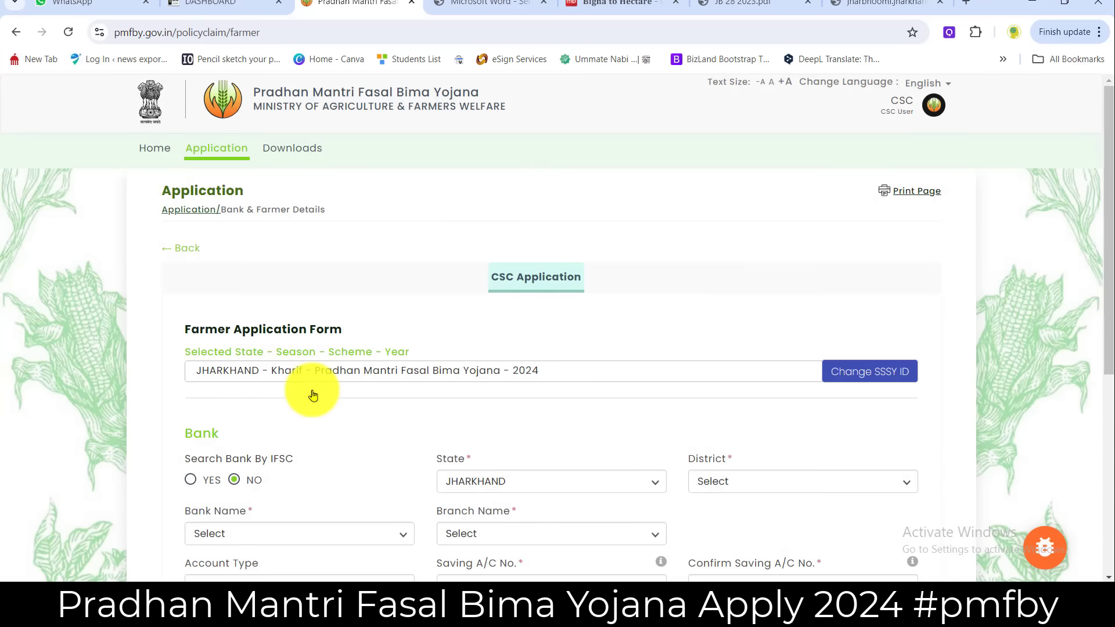
scroll(422, 299, "down", 1)
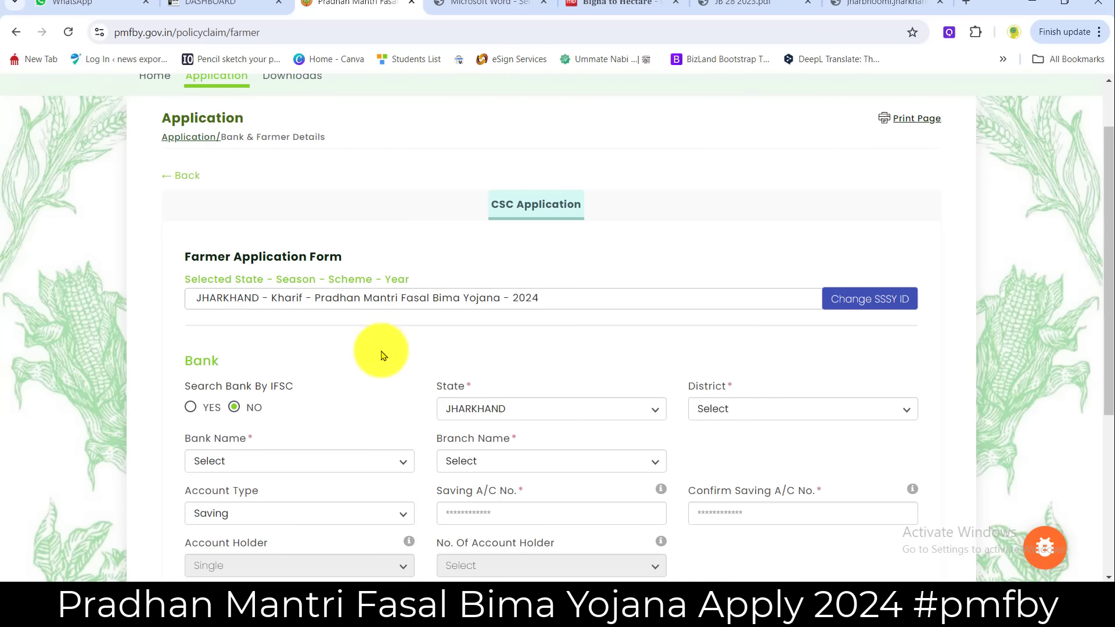
scroll(382, 356, "down", 1)
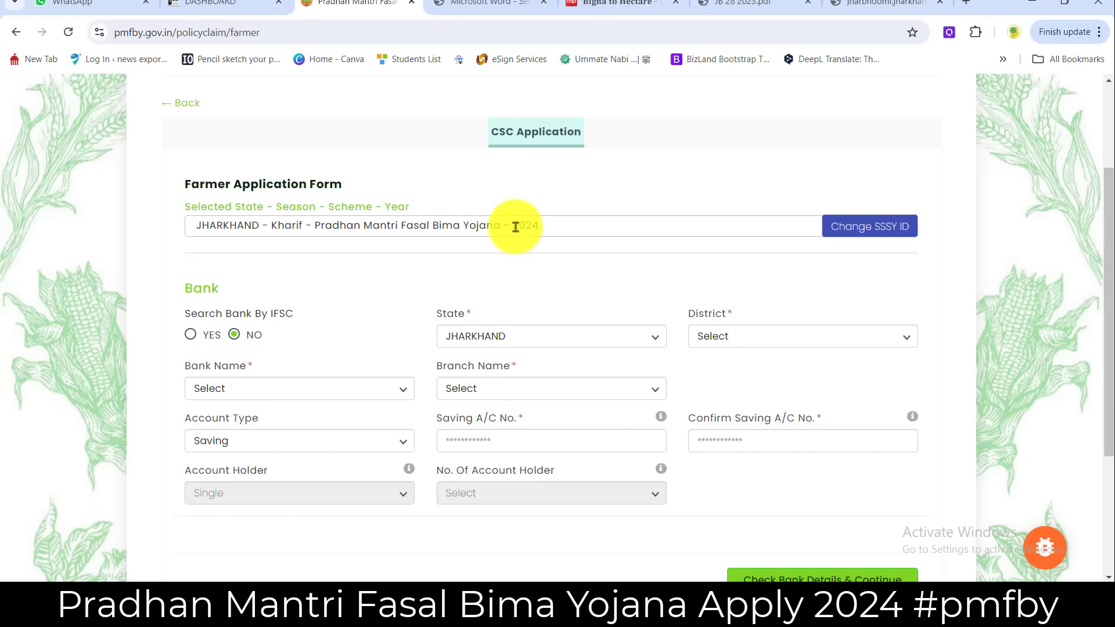
scroll(244, 278, "down", 1)
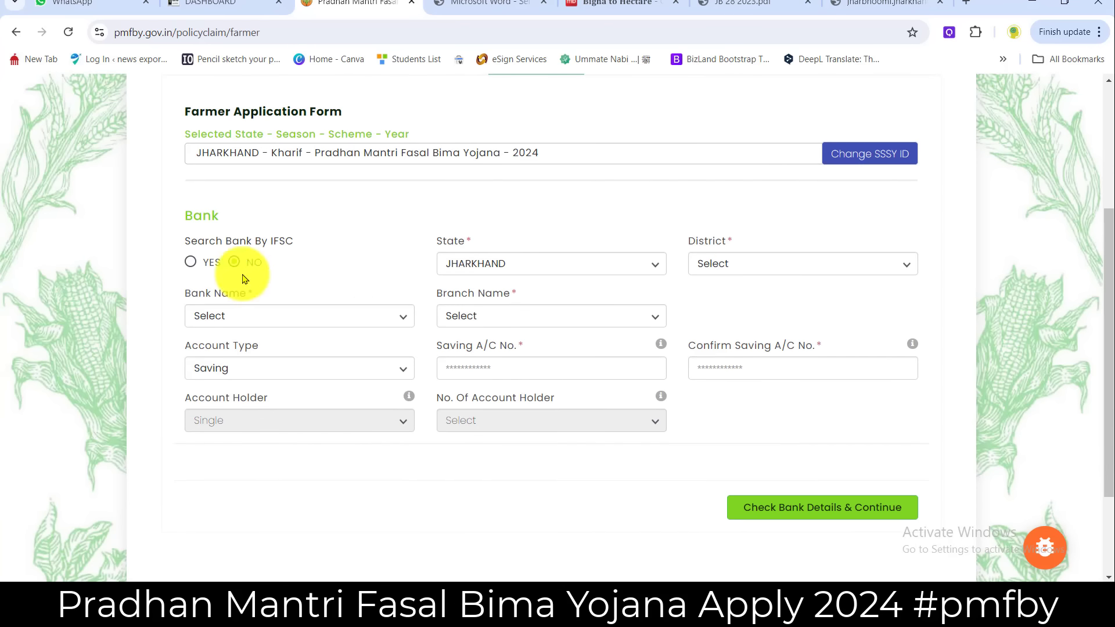
left_click_drag(178, 240, 292, 244)
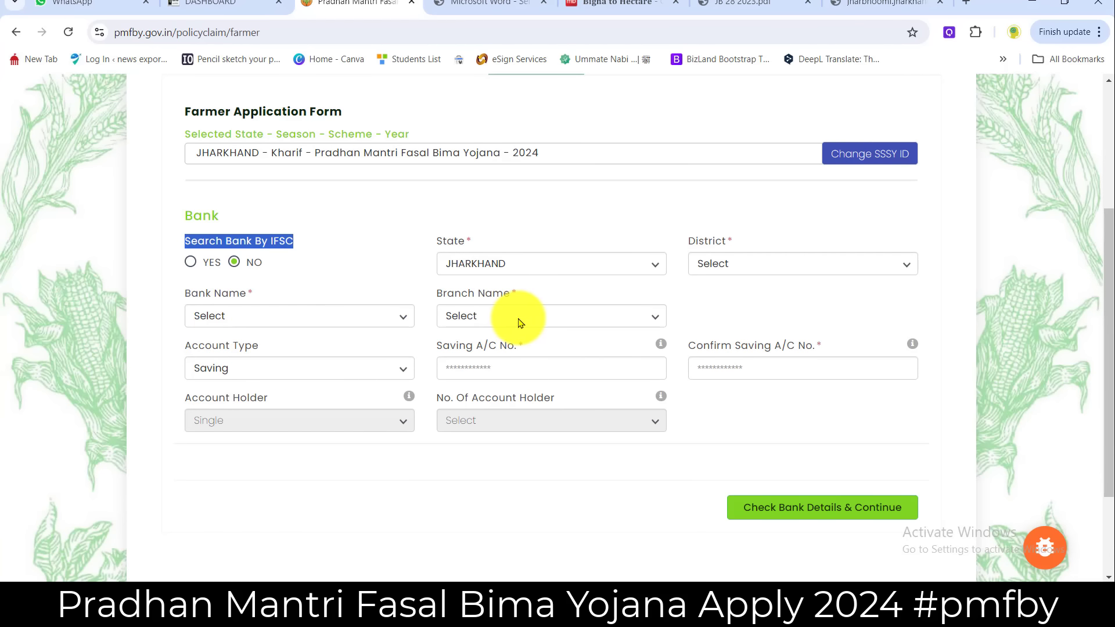
- Verify IFSC SBIN0009809 to fill in State Bank Of India, SARASDANGAL branch, Dumka
left_click(191, 264)
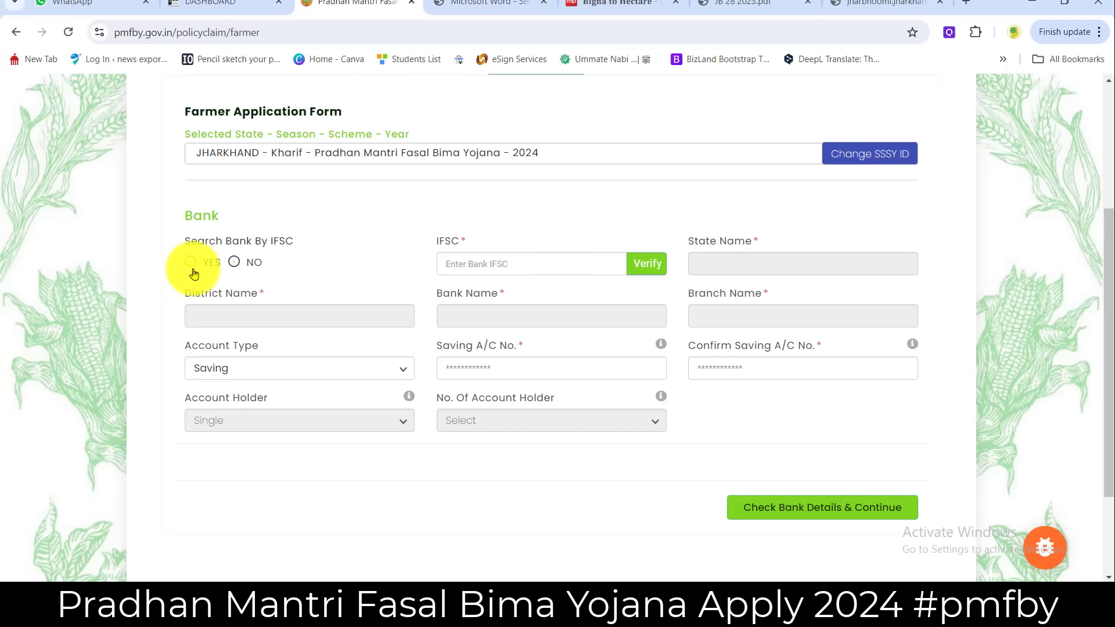
left_click(489, 271)
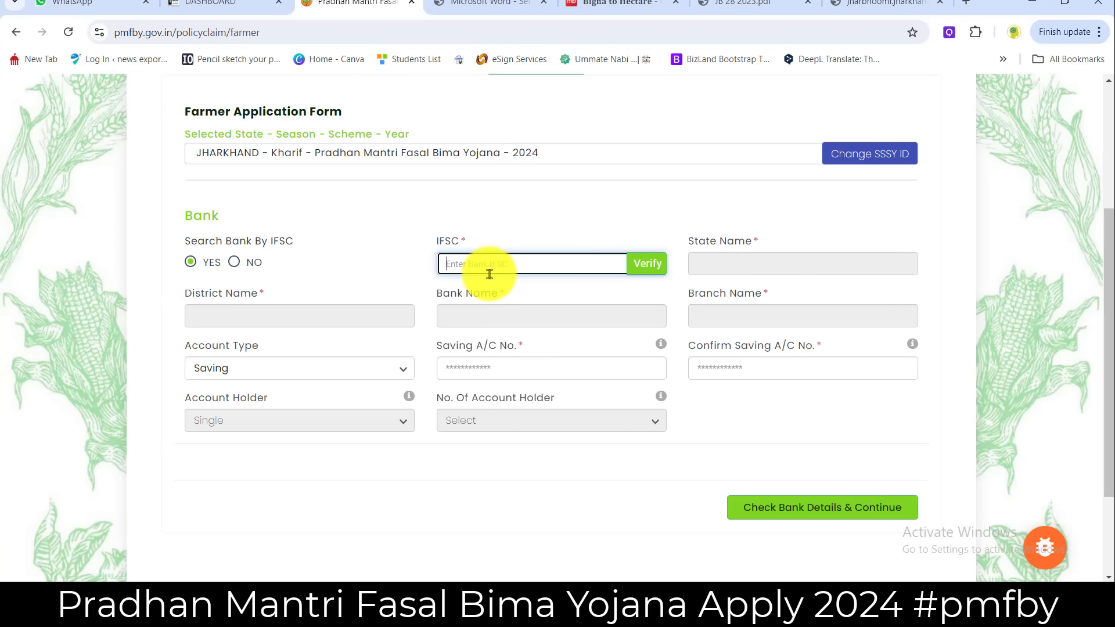
type("SBIN0009809")
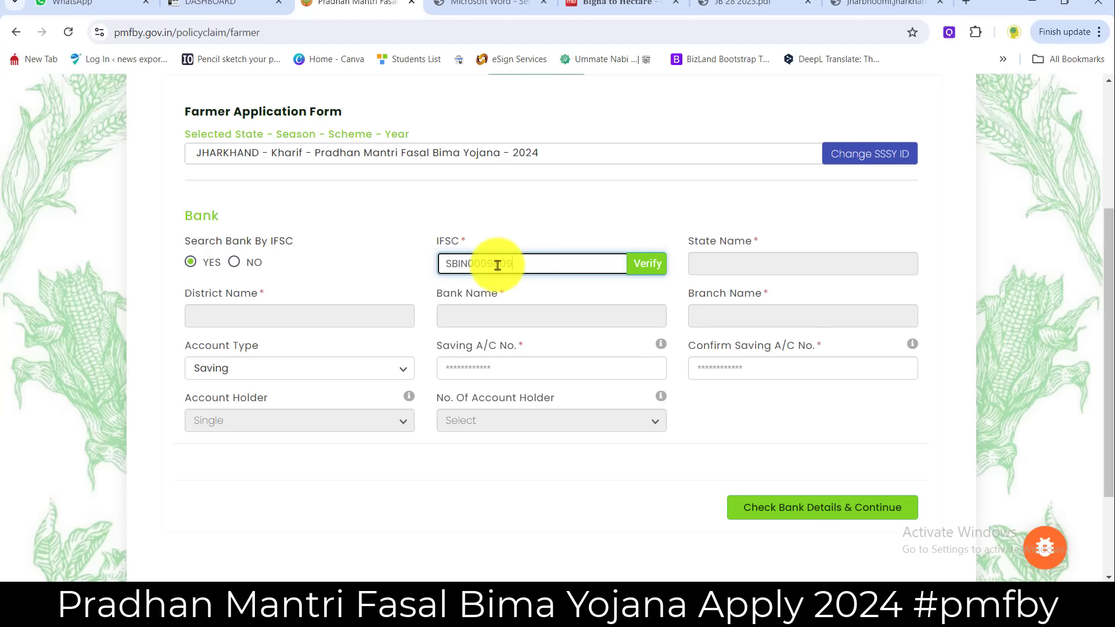
left_click(637, 271)
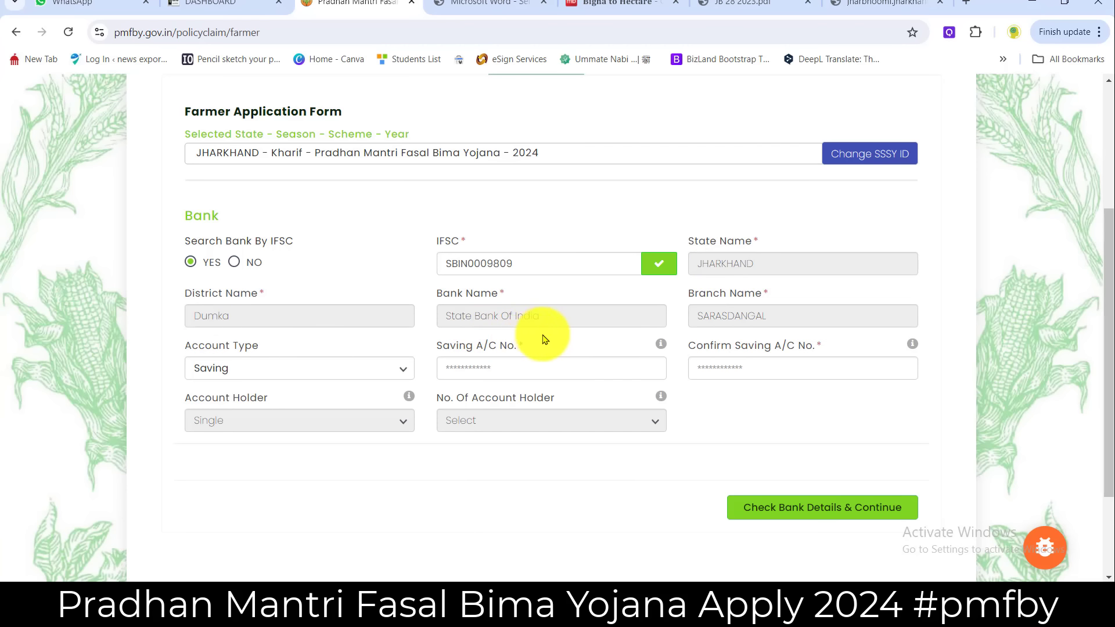
- Keep Saving as the account type and enter the savings account number
left_click(286, 374)
left_click(287, 374)
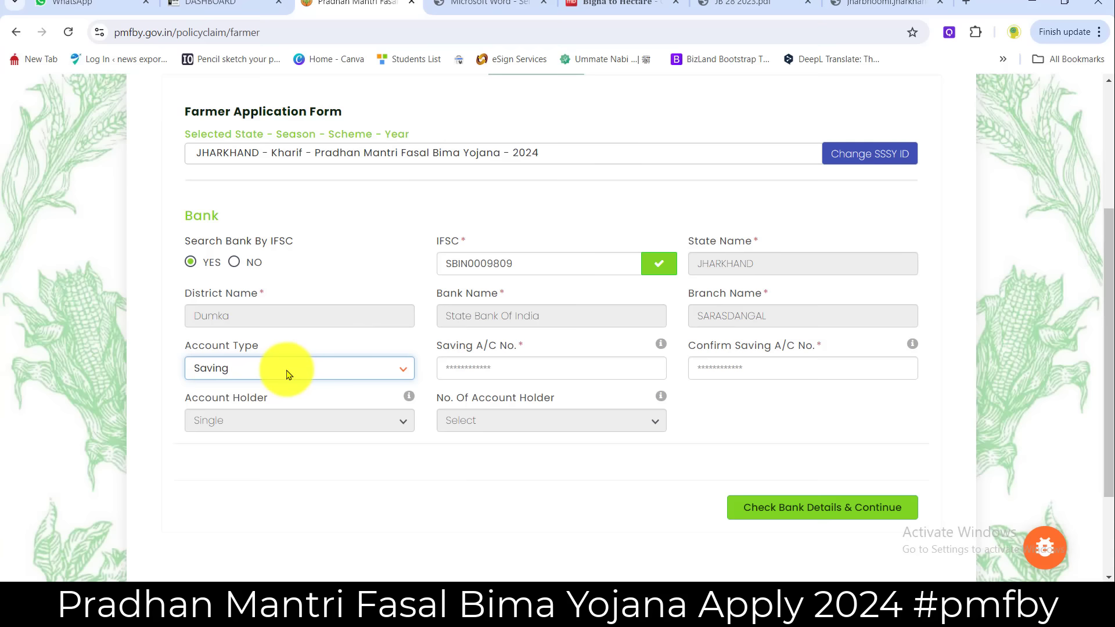
left_click(497, 365)
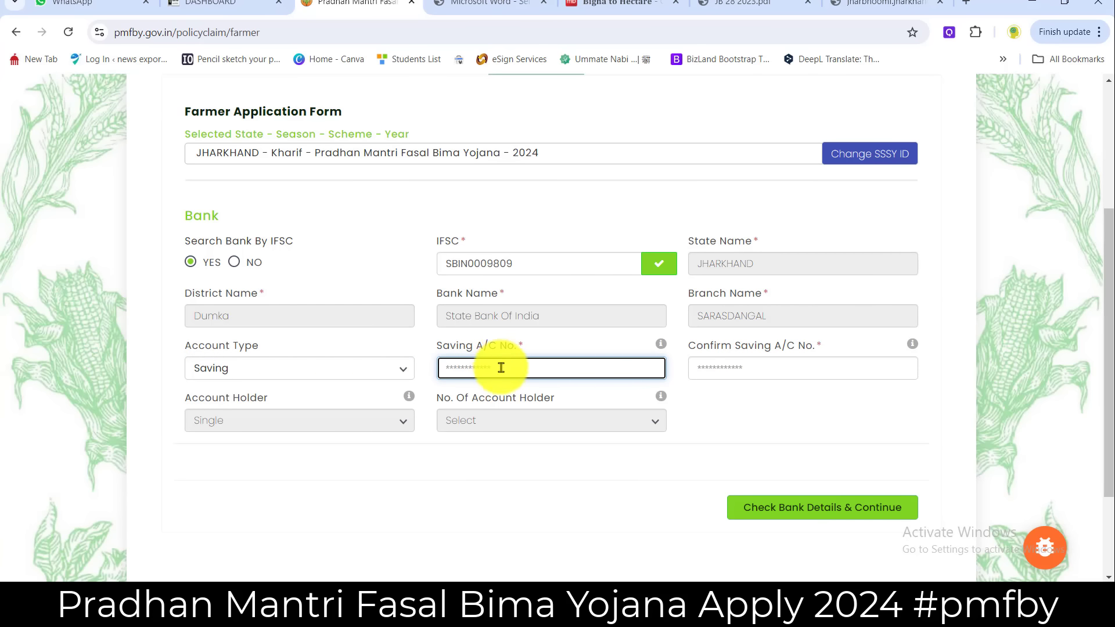
left_click(719, 365)
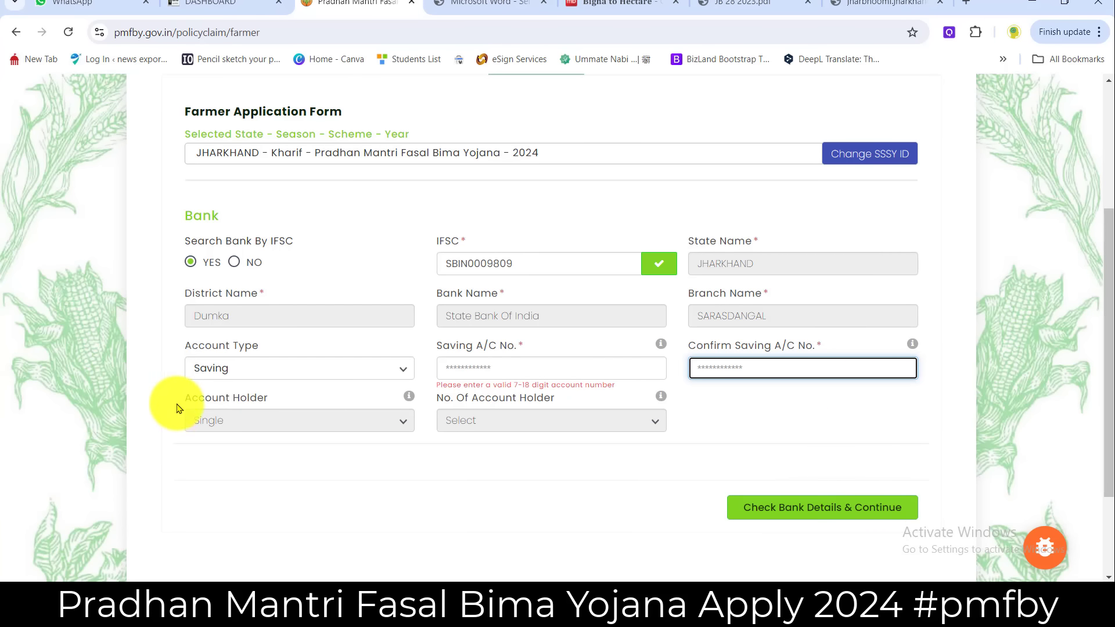
- Confirm the savings account number and run Check Bank Details & Continue
left_click_drag(177, 408, 348, 403)
left_click(223, 419)
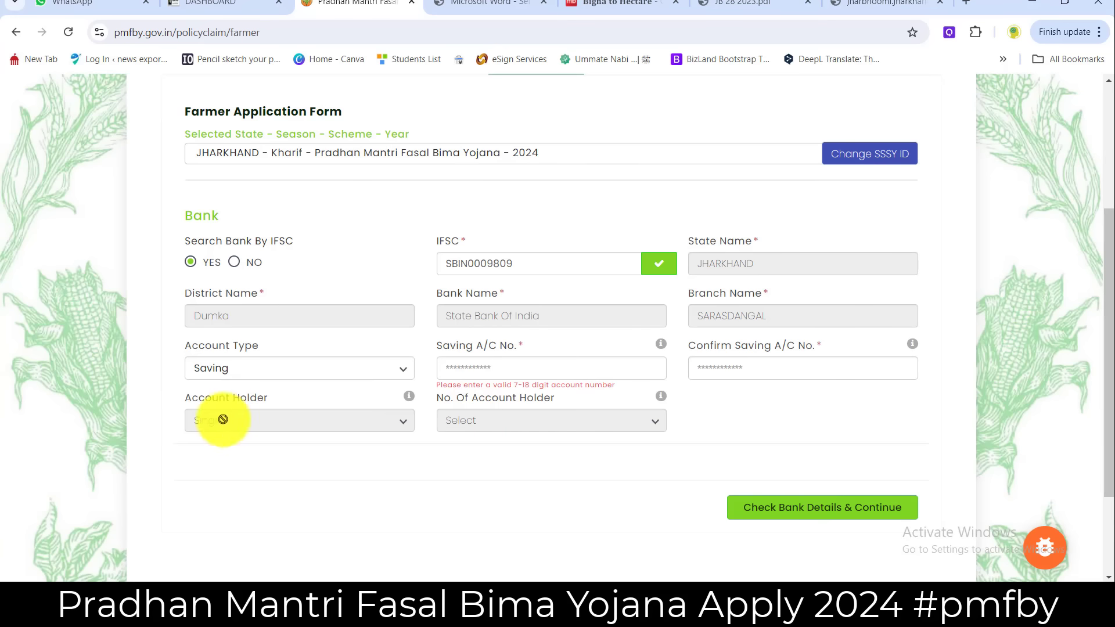
left_click(585, 369)
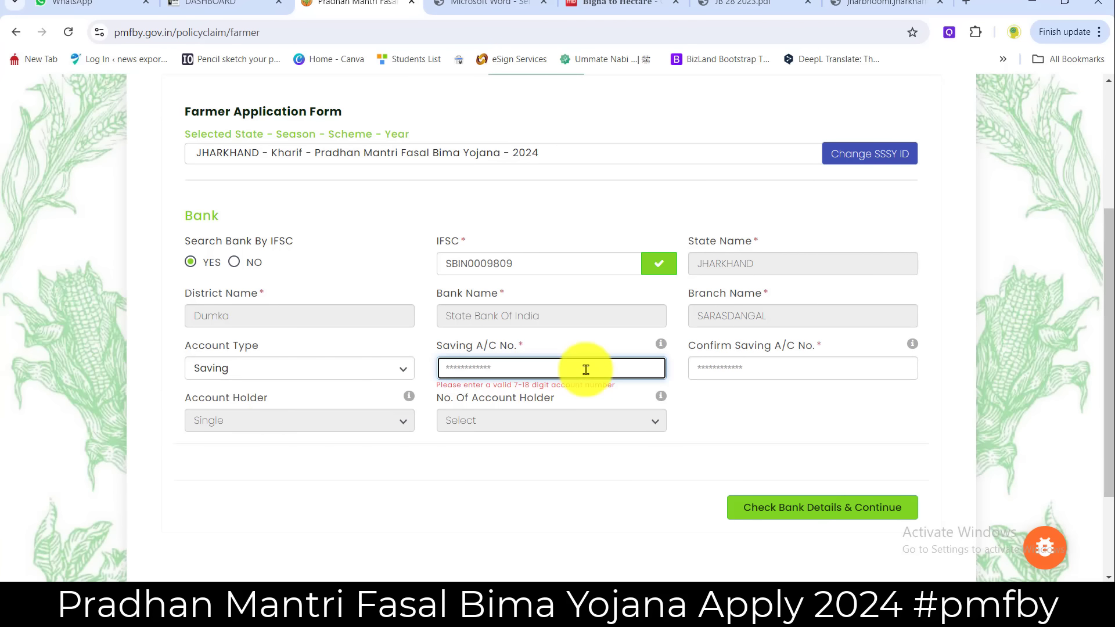
key("Tab")
left_click(771, 440)
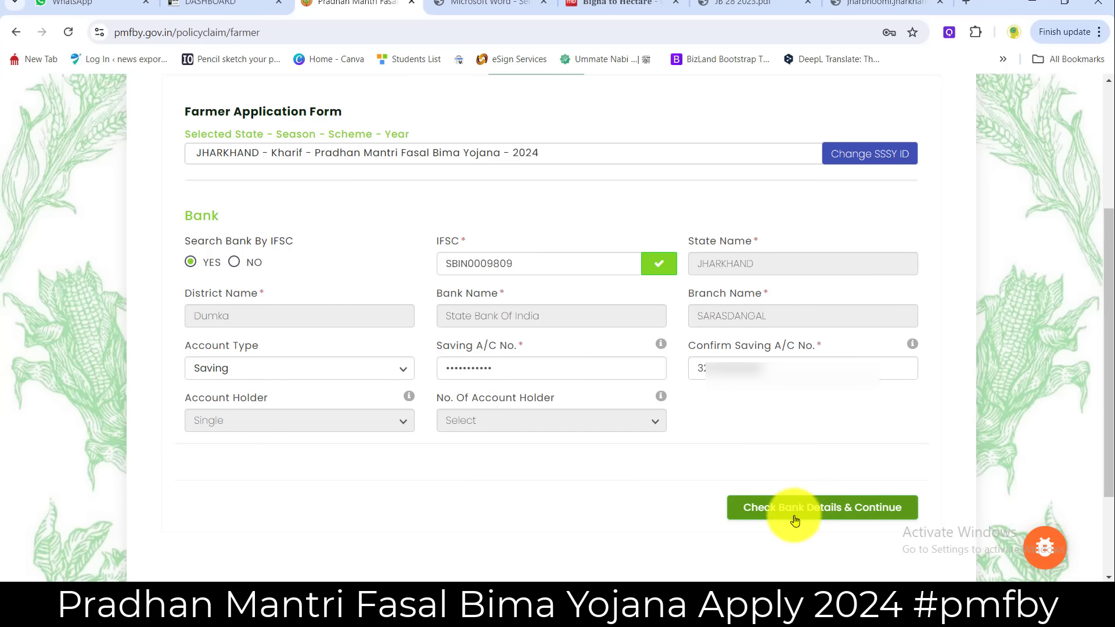
left_click(834, 515)
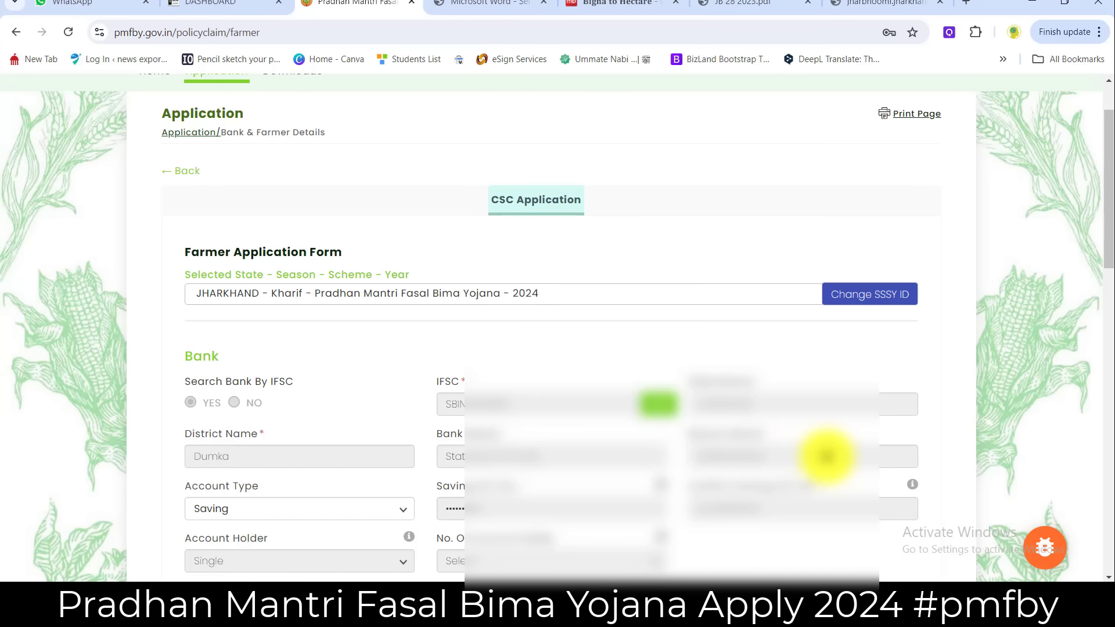
- Scroll to Farmer Details and focus the Name as per Passbook field
scroll(826, 457, "down", 8)
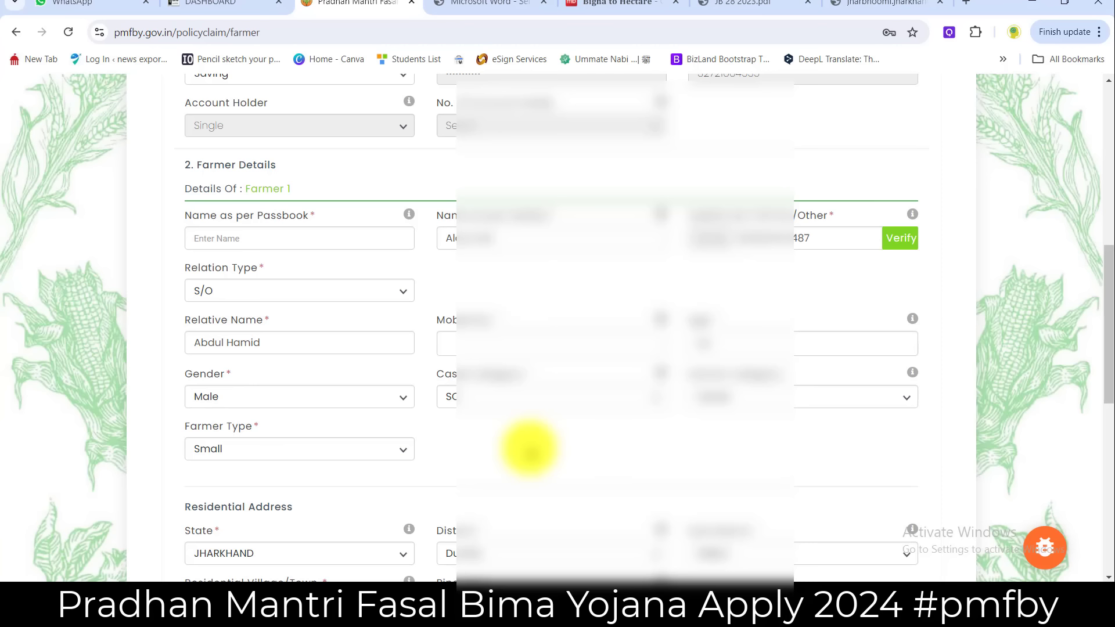
left_click(200, 229)
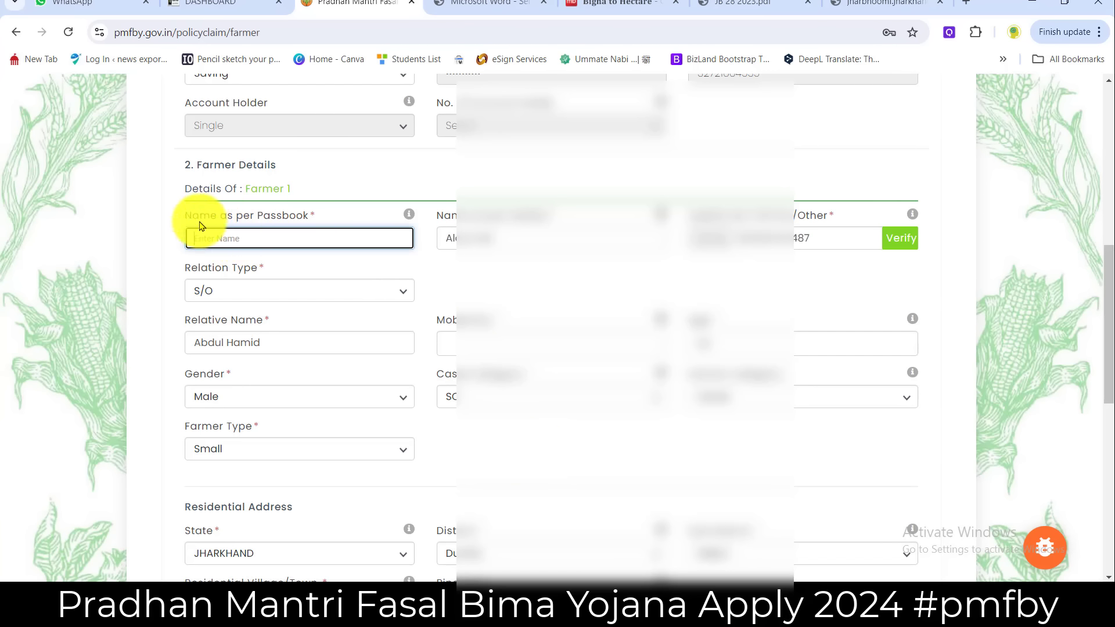
left_click_drag(183, 216, 289, 216)
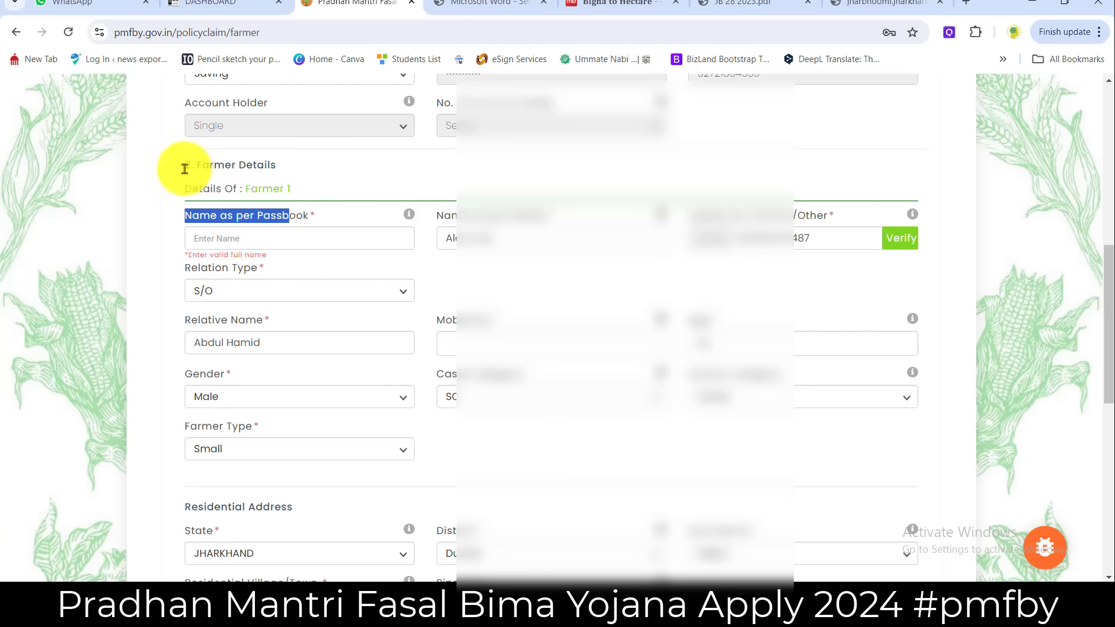
left_click(212, 221)
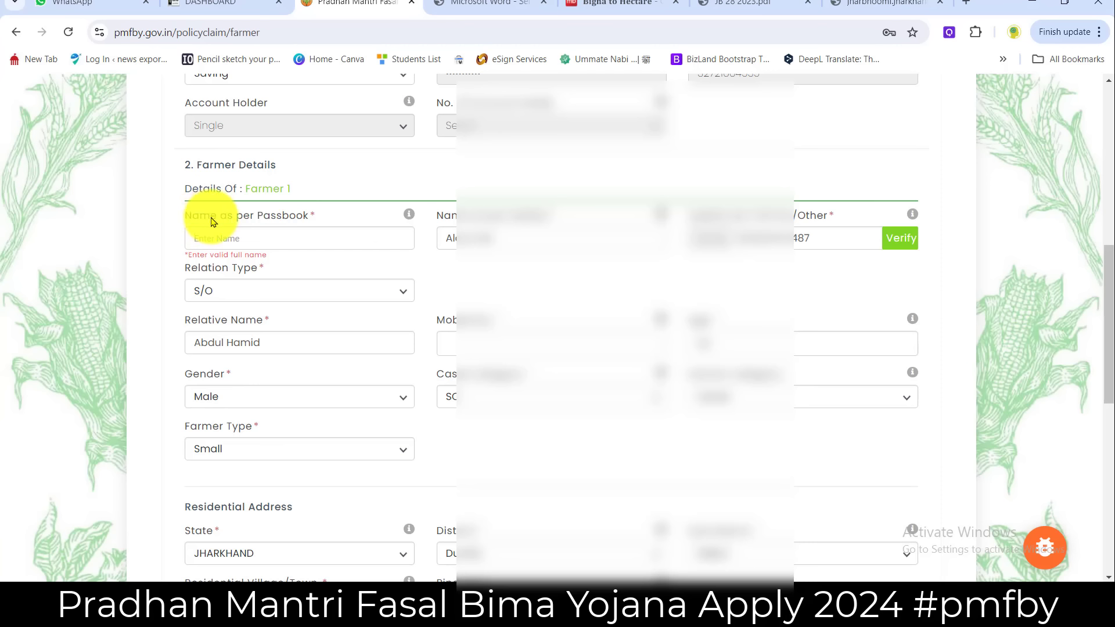
left_click(268, 237)
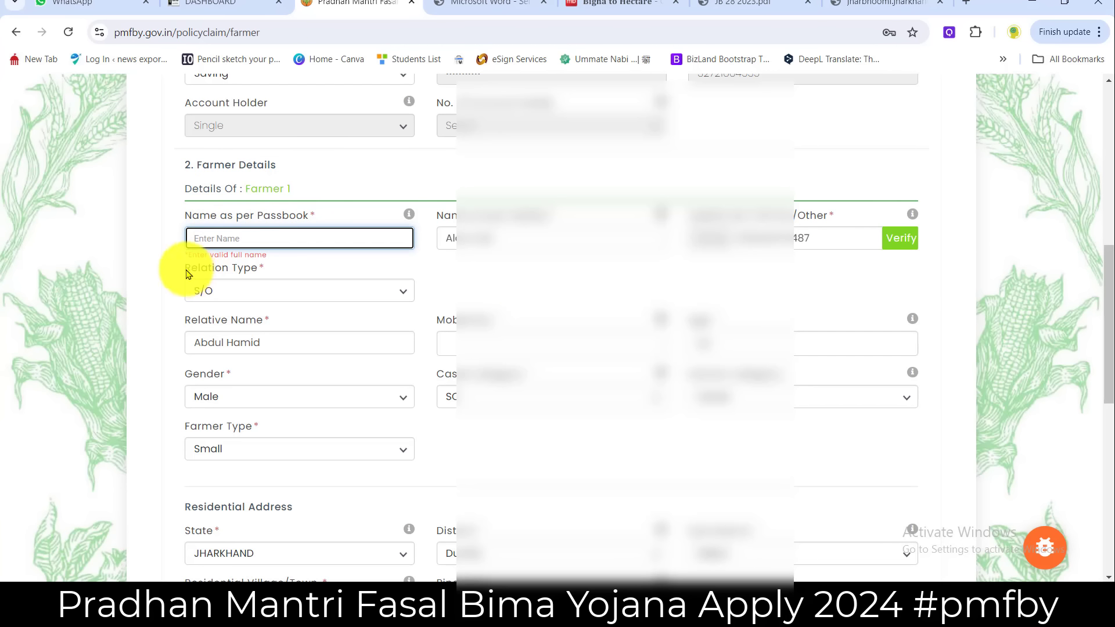
left_click_drag(189, 274, 261, 269)
left_click(319, 274)
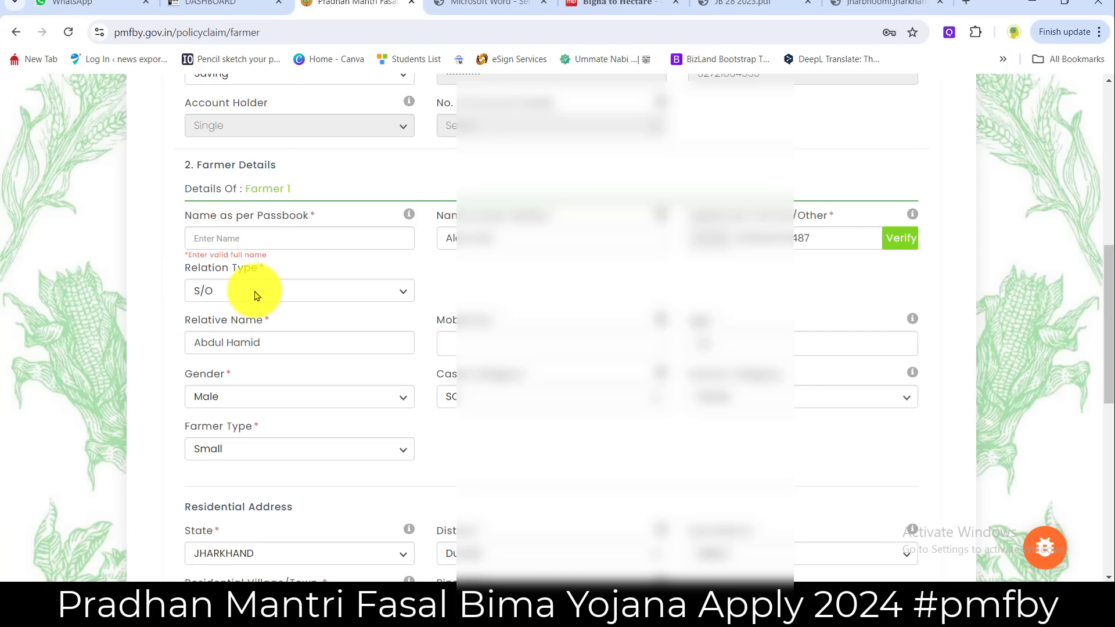
- Leave the Relation Type set to S/O
left_click(256, 294)
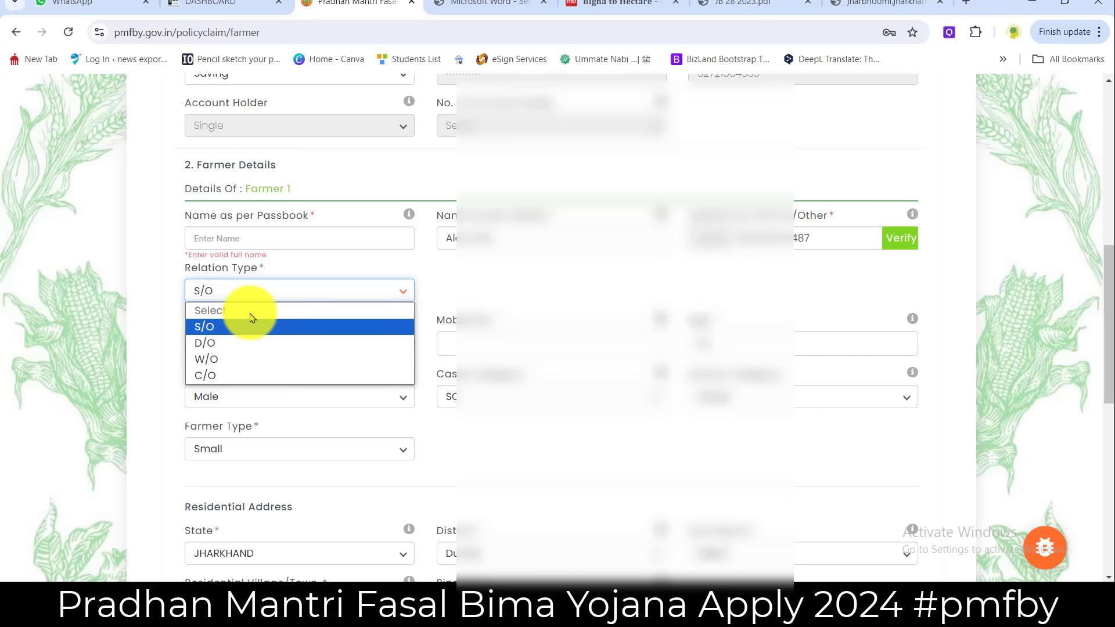
left_click(307, 289)
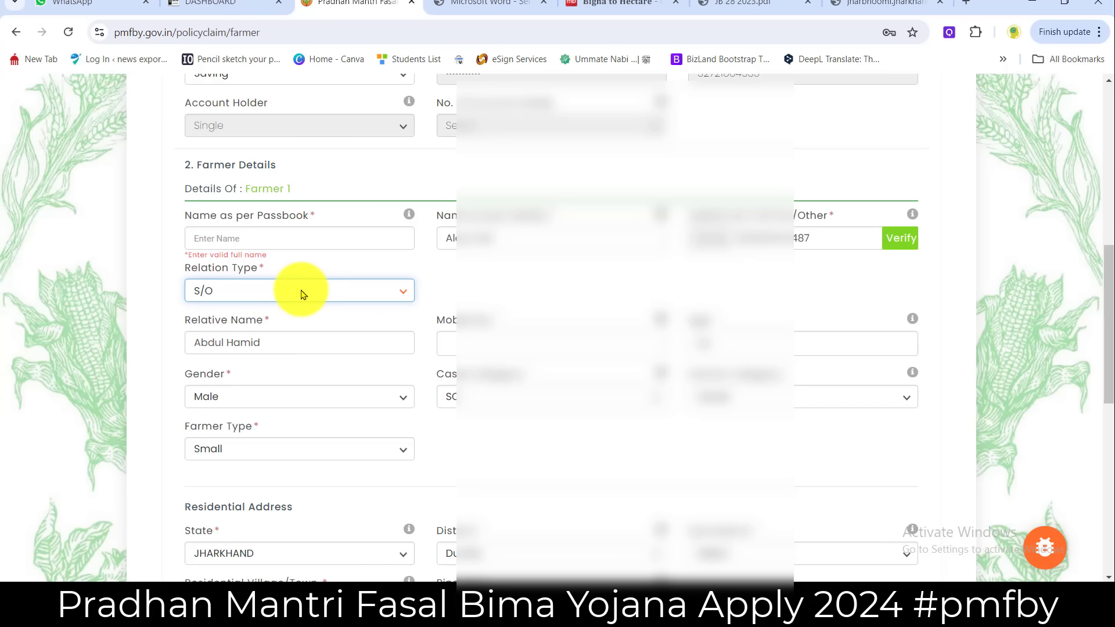
left_click(305, 293)
left_click(303, 293)
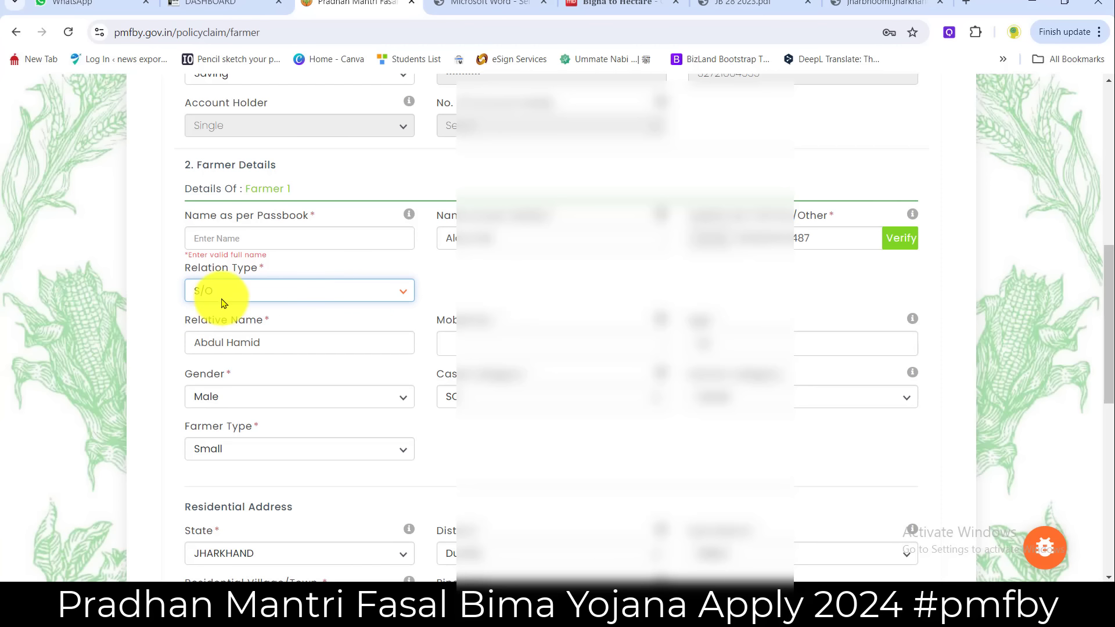
left_click_drag(183, 320, 300, 329)
left_click(251, 291)
left_click(509, 291)
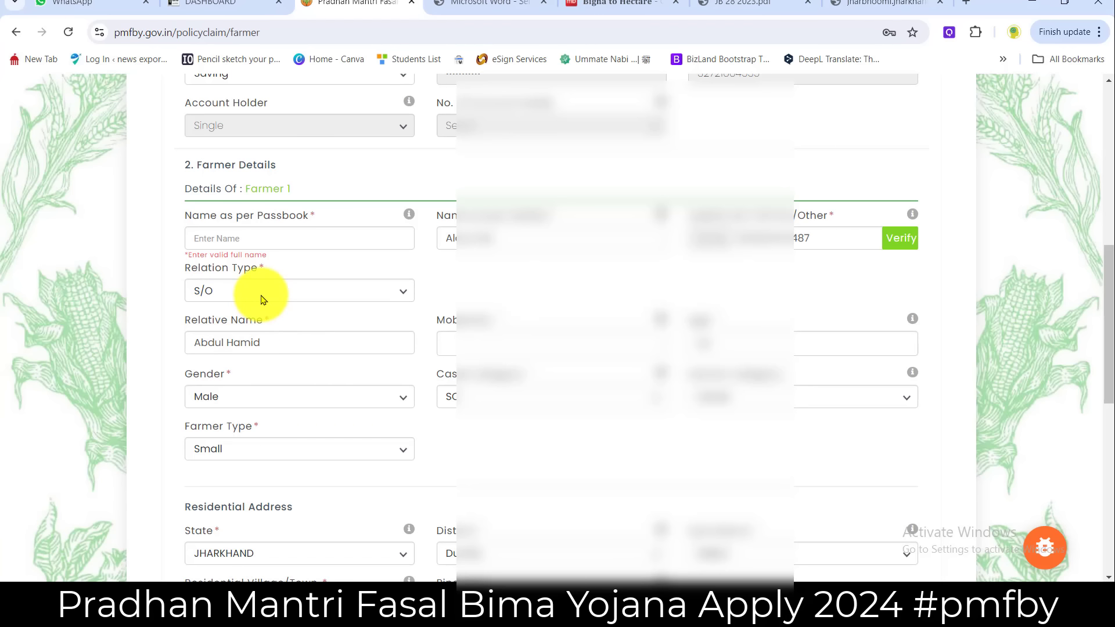
- Enter the farmer's name as per passbook and verify the farmer's ID
left_click(243, 239)
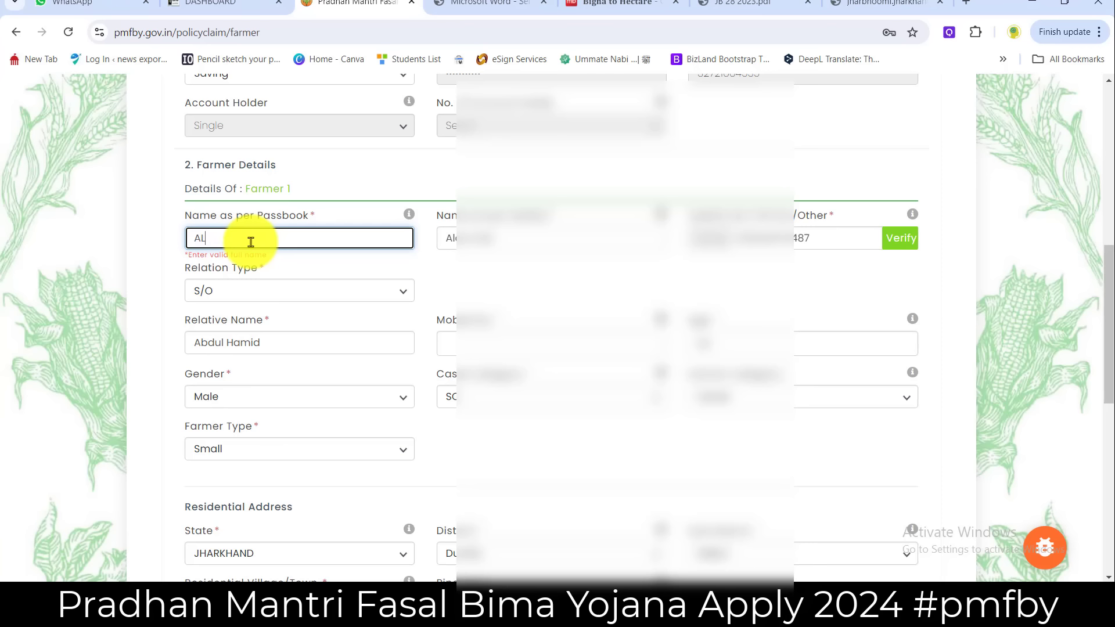
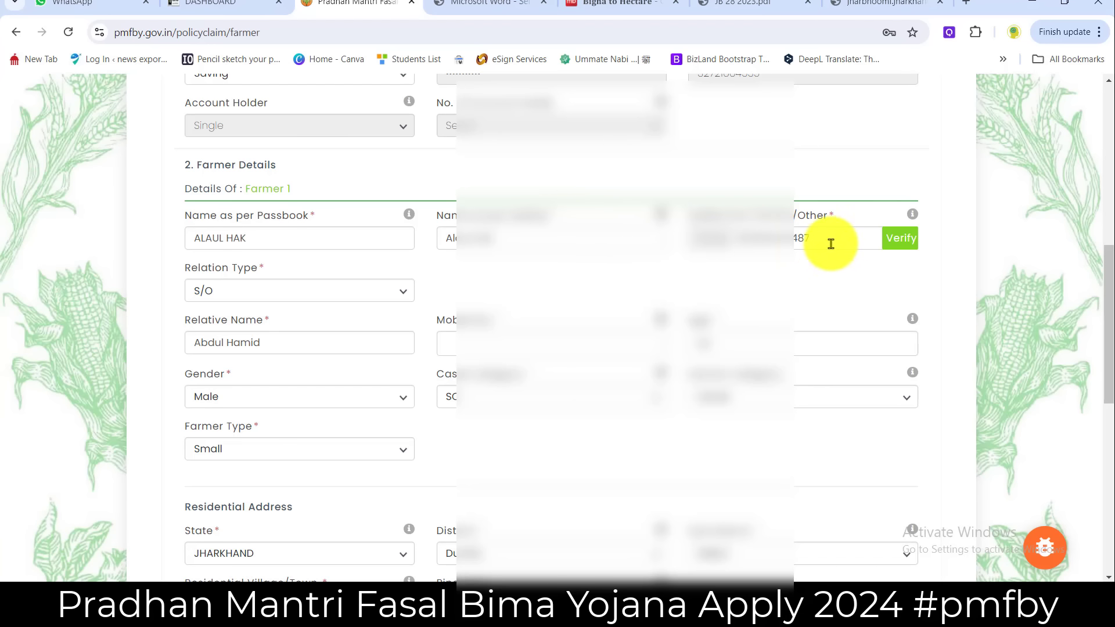
left_click(901, 243)
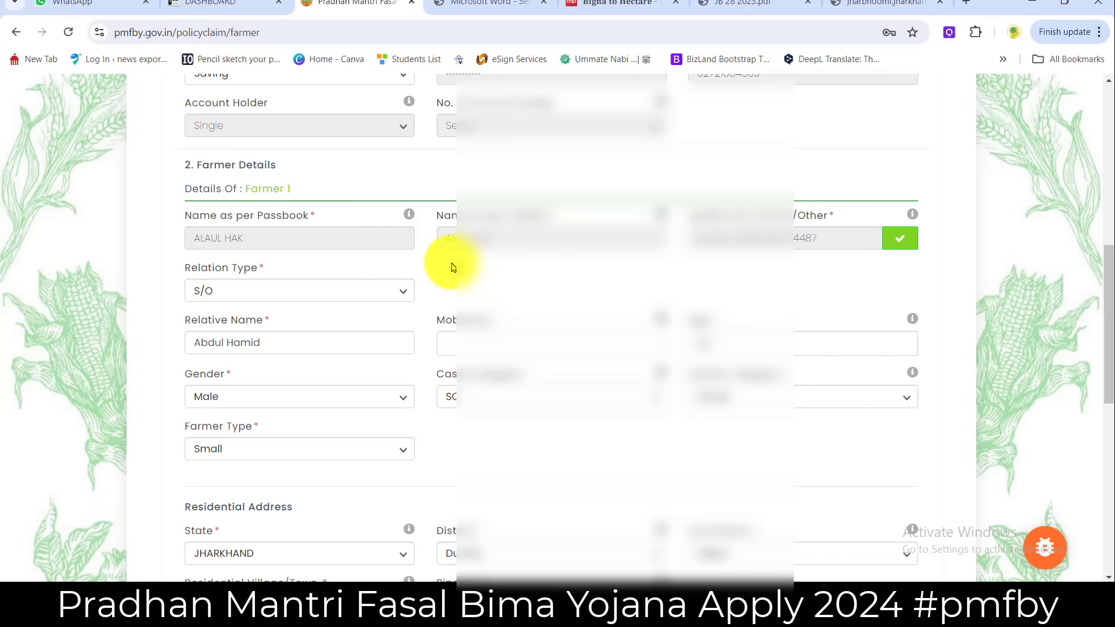
- Change the Caste Category from SC to General
left_click(488, 347)
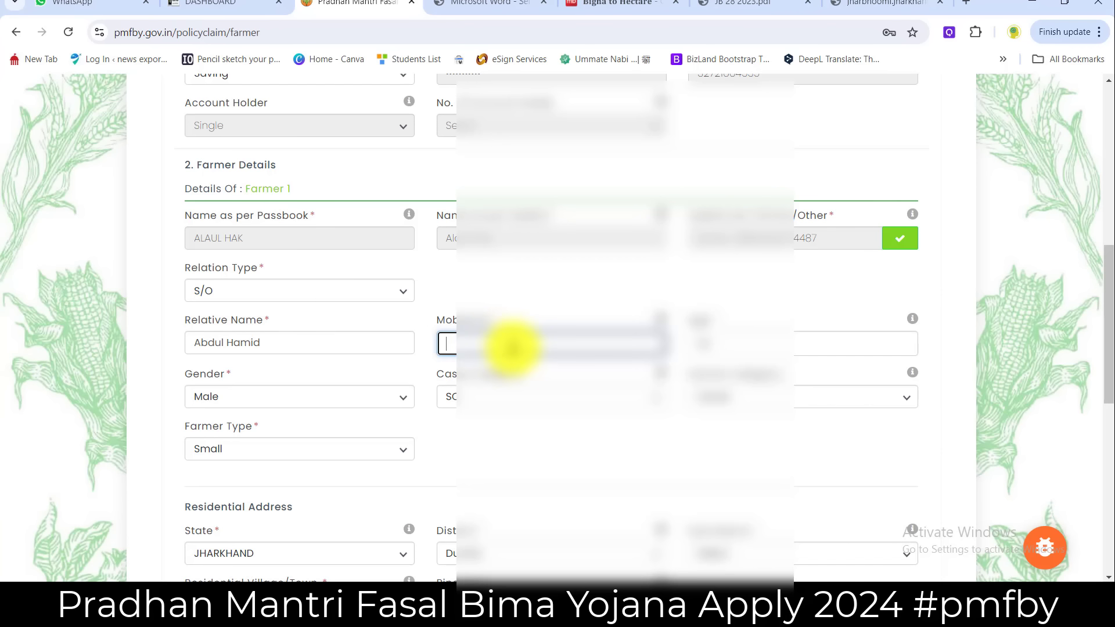
left_click(740, 348)
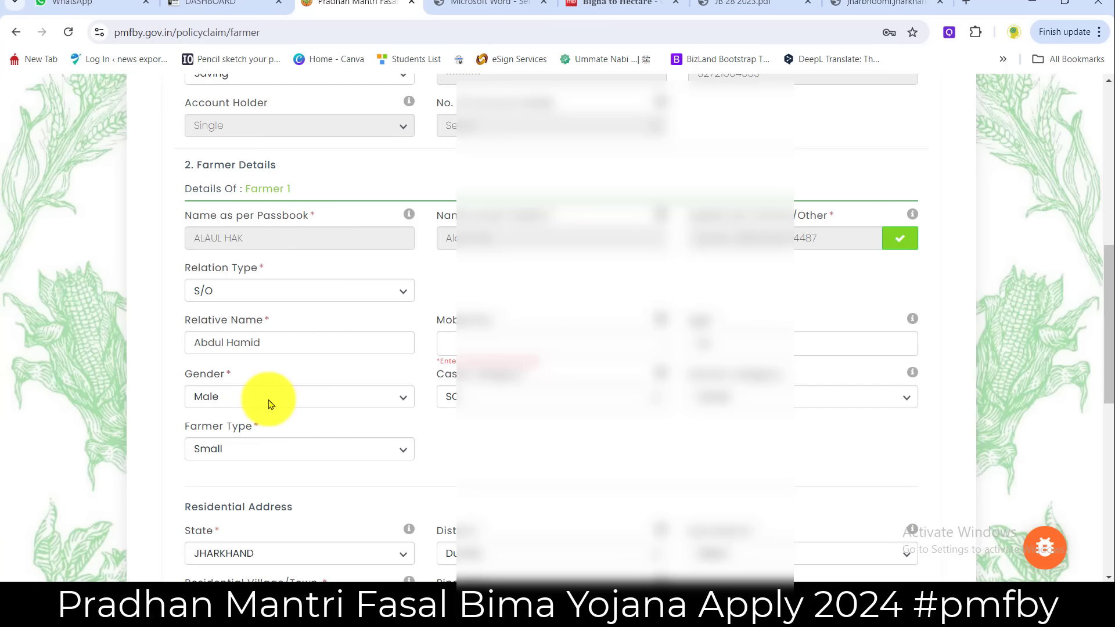
left_click(505, 397)
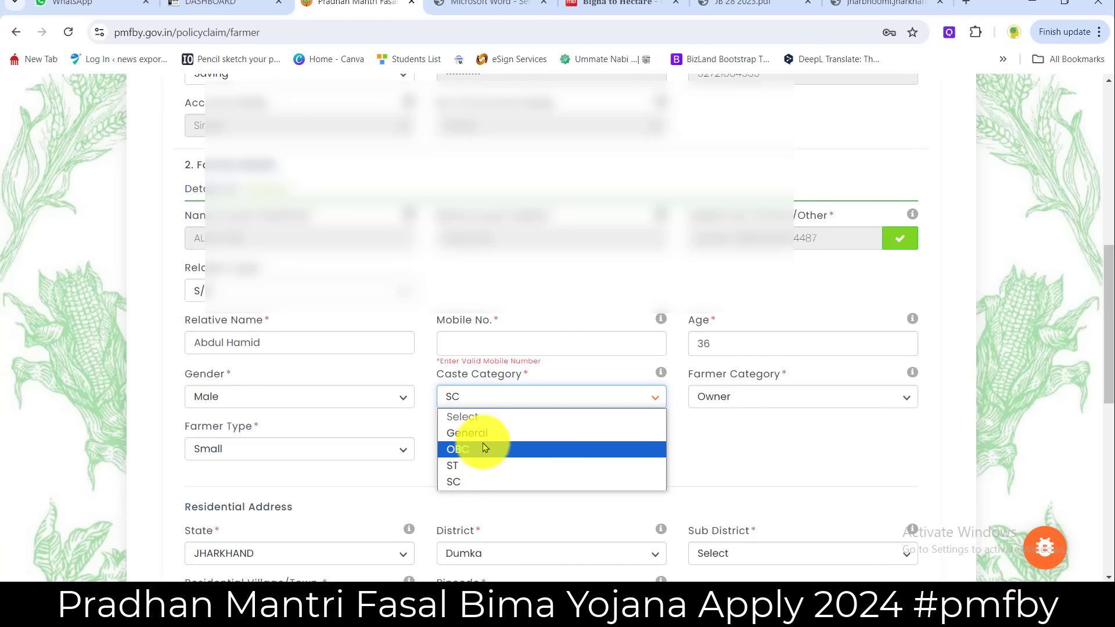
left_click(732, 437)
key("g")
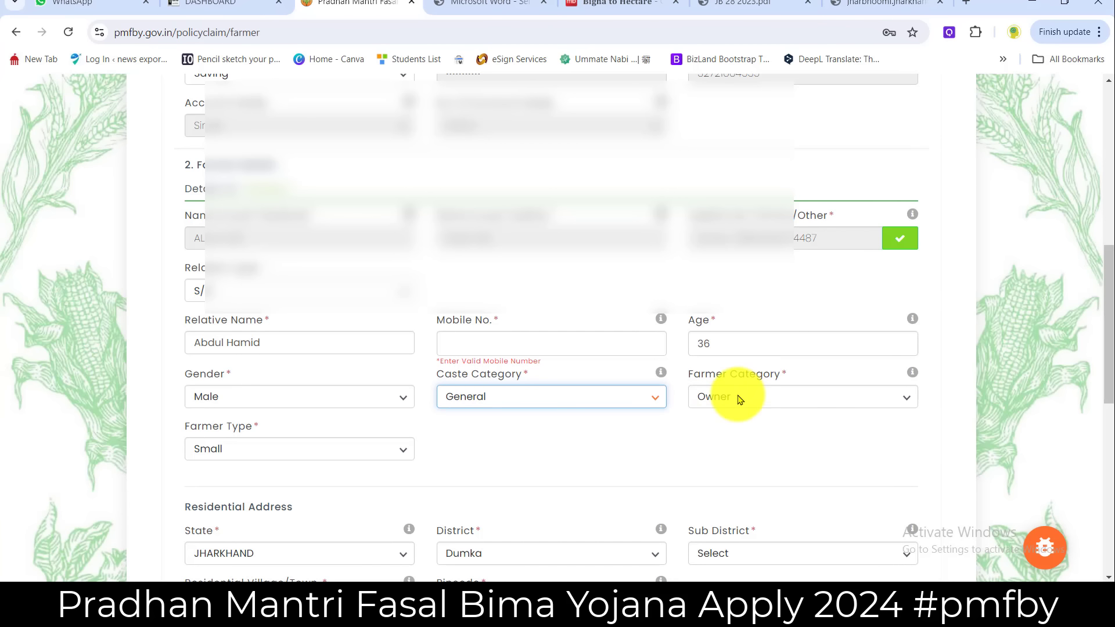
- Keep Owner as the farmer category and Small as the farmer type
left_click(738, 398)
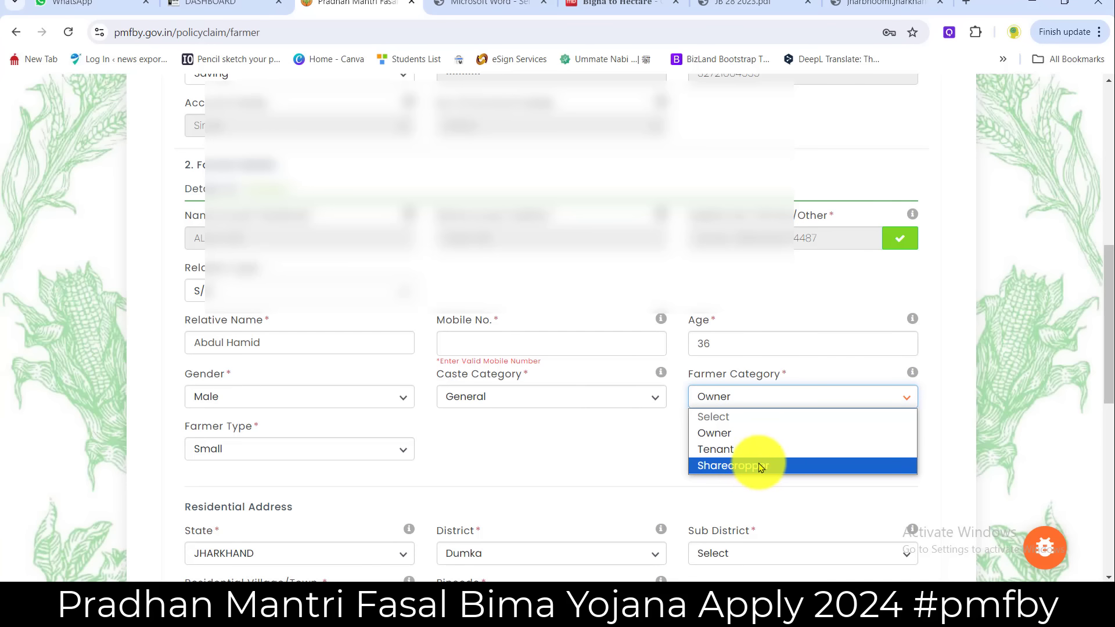
left_click(726, 436)
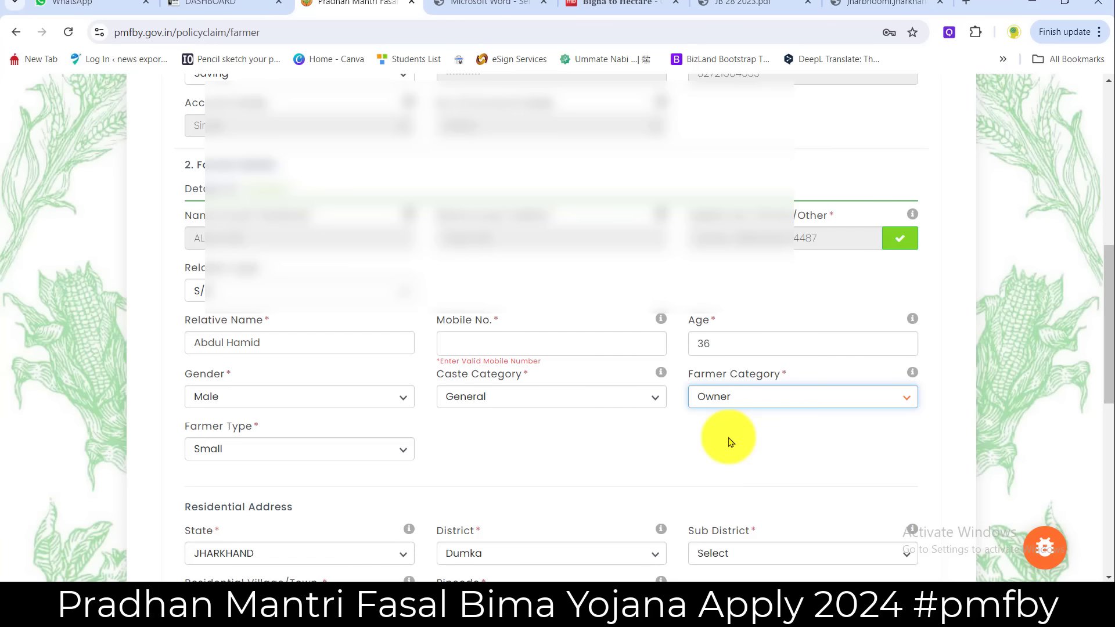
left_click_drag(187, 426, 267, 428)
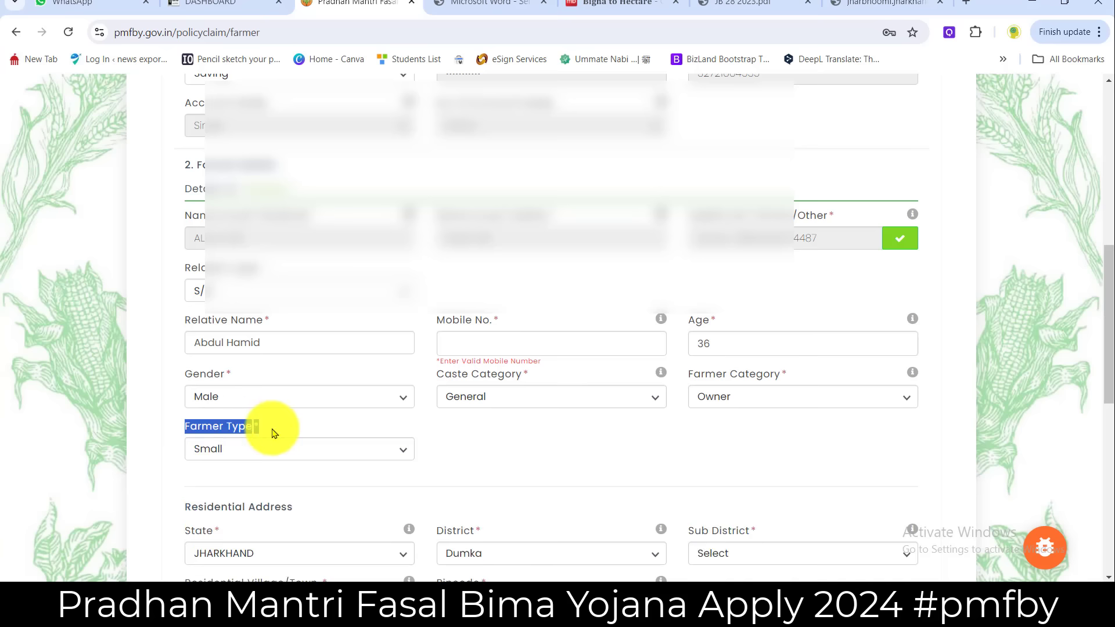
left_click(267, 448)
left_click(267, 449)
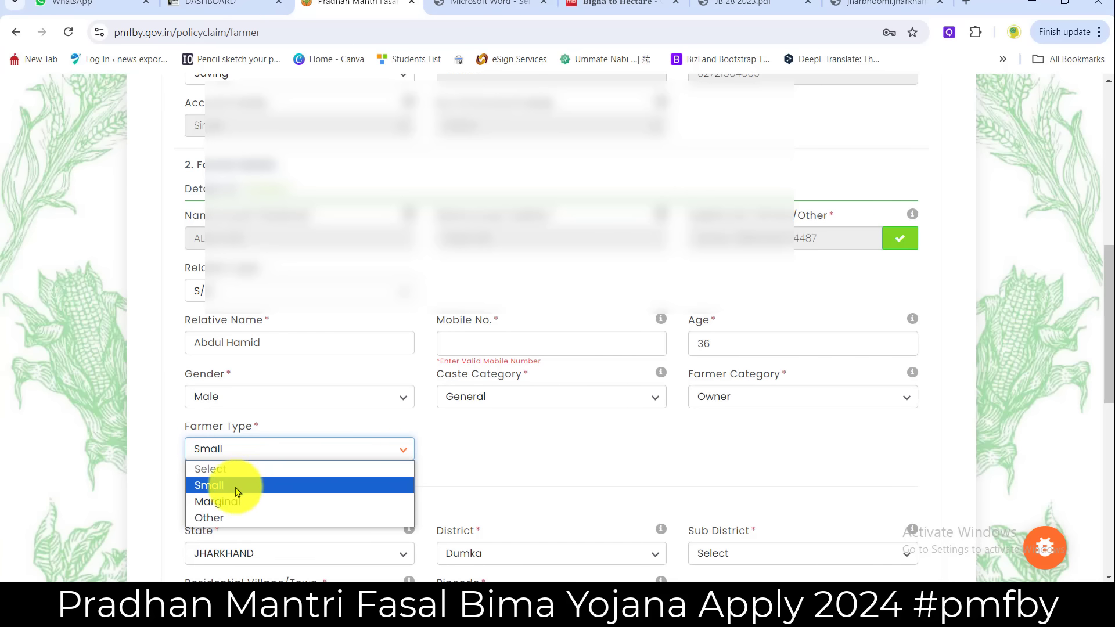
left_click(235, 487)
scroll(522, 448, "down", 3)
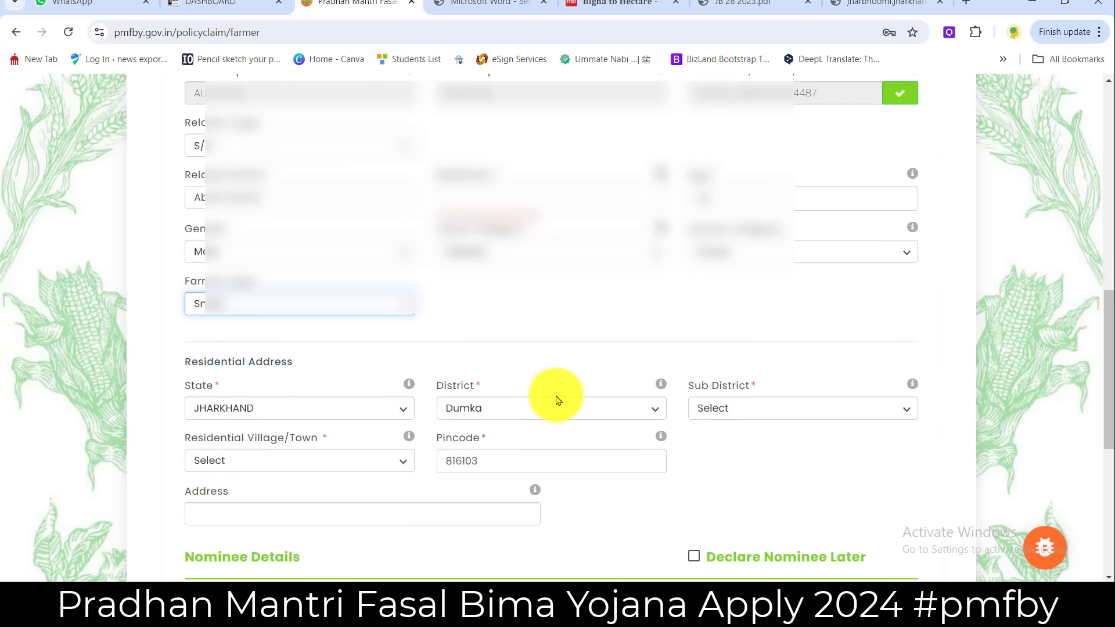
- Pick the sub district and the residential village, searching 'pi'
left_click(719, 410)
left_click(729, 388)
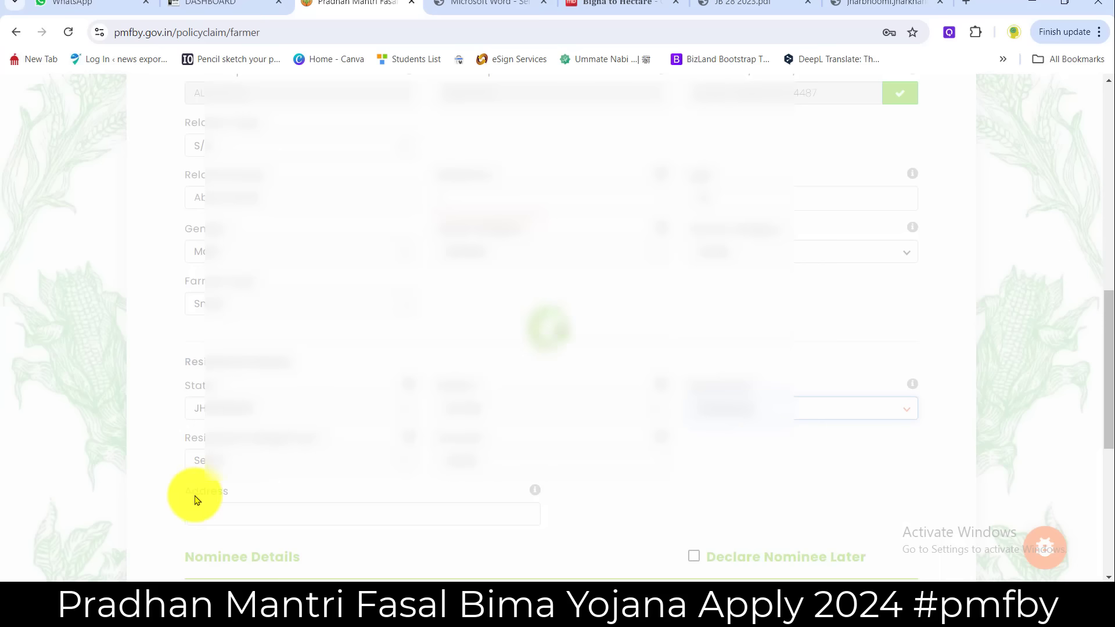
left_click(241, 461)
left_click(244, 461)
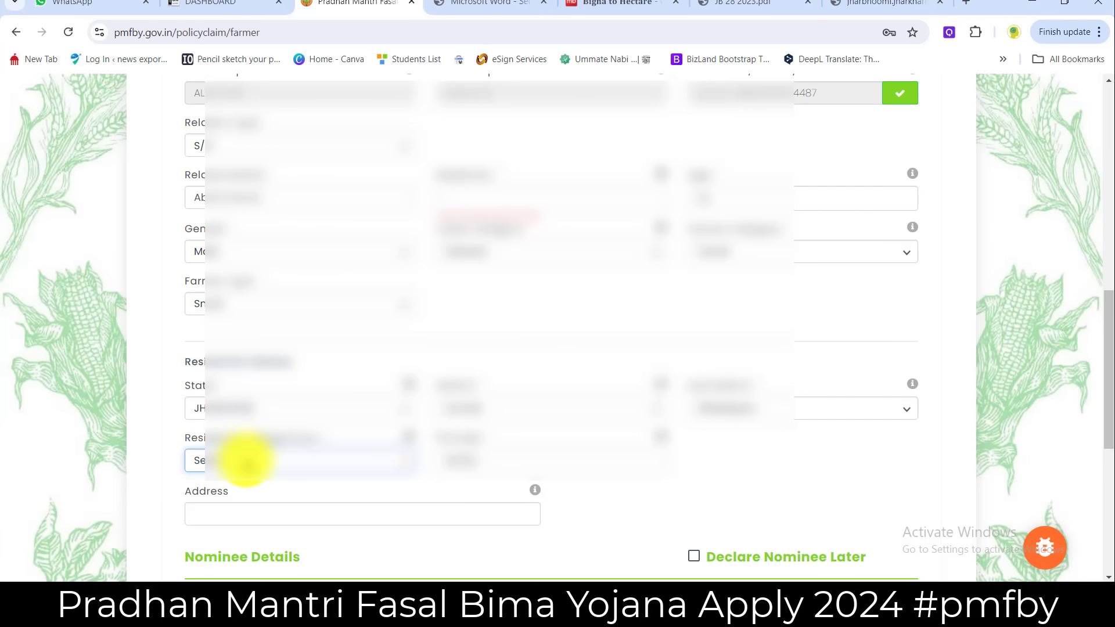
left_click(248, 460)
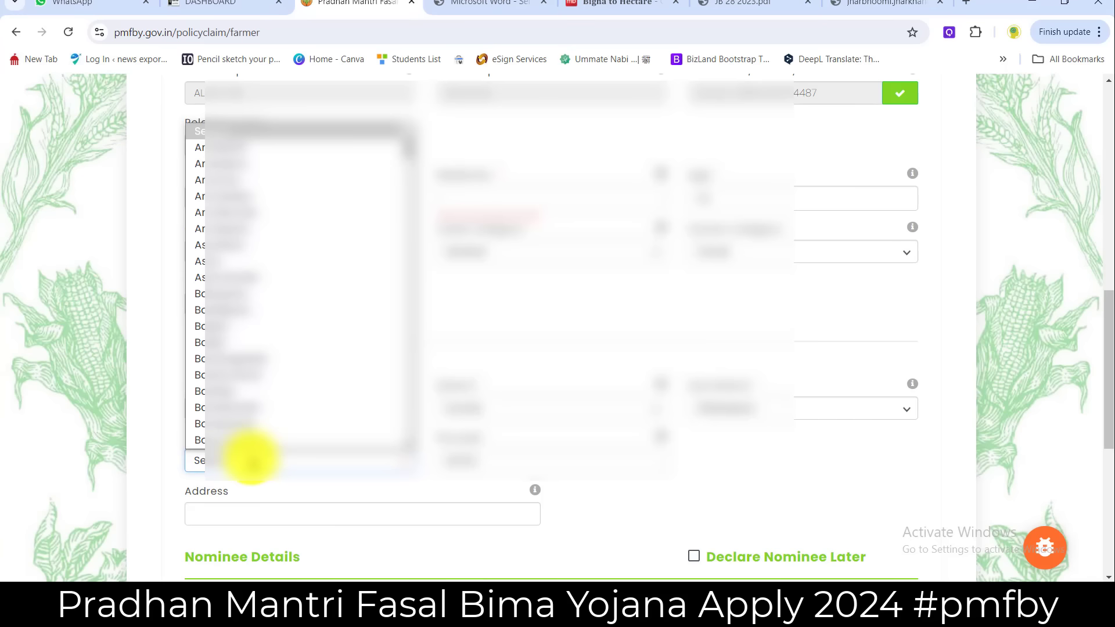
type("pi")
left_click(251, 458)
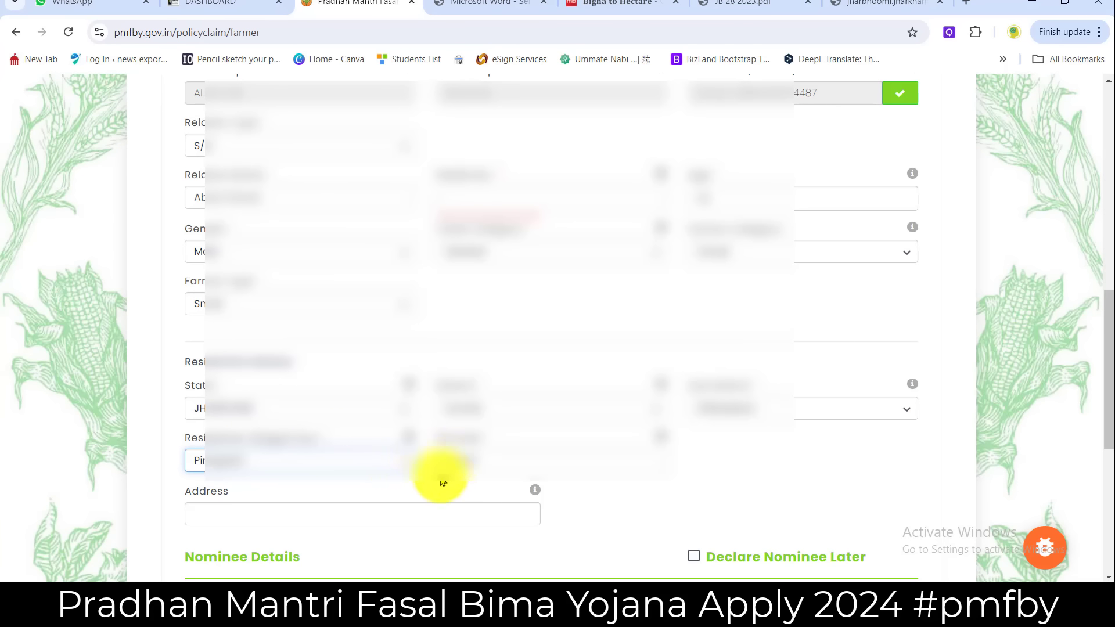
- Paste the farmer's residential address and tick Declare Nominee Later
left_click(270, 516)
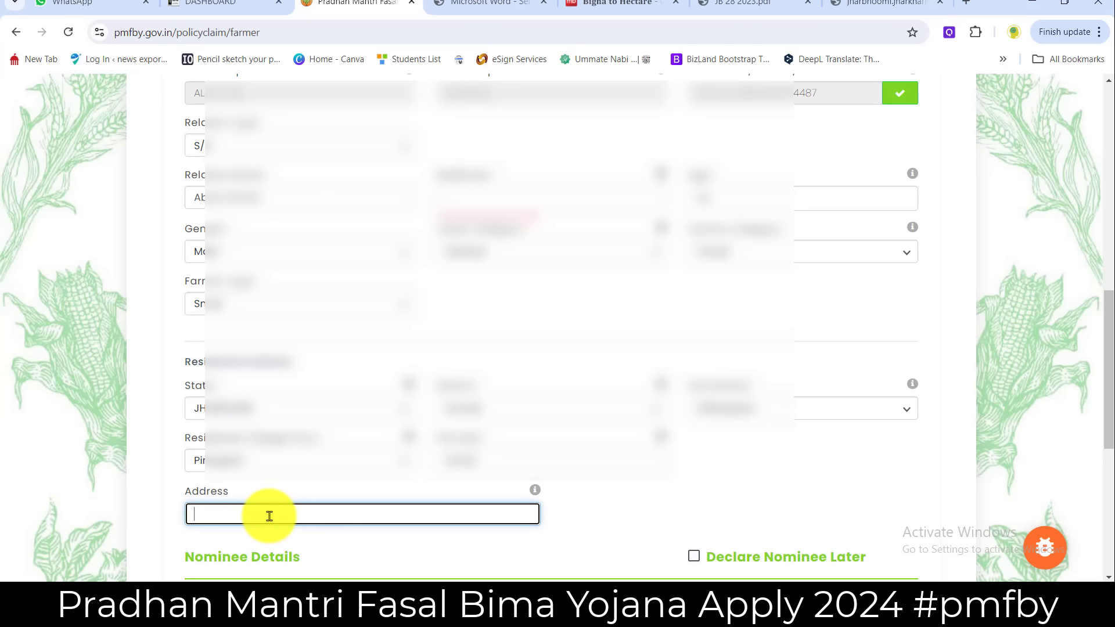
key("ctrl+v")
scroll(547, 461, "down", 3)
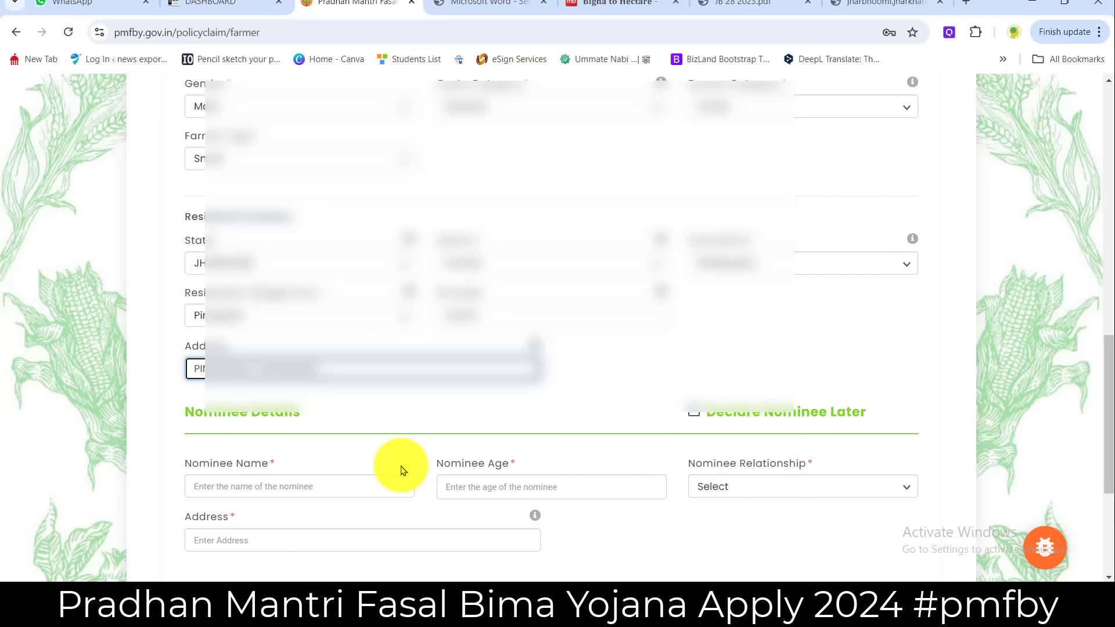
left_click(692, 414)
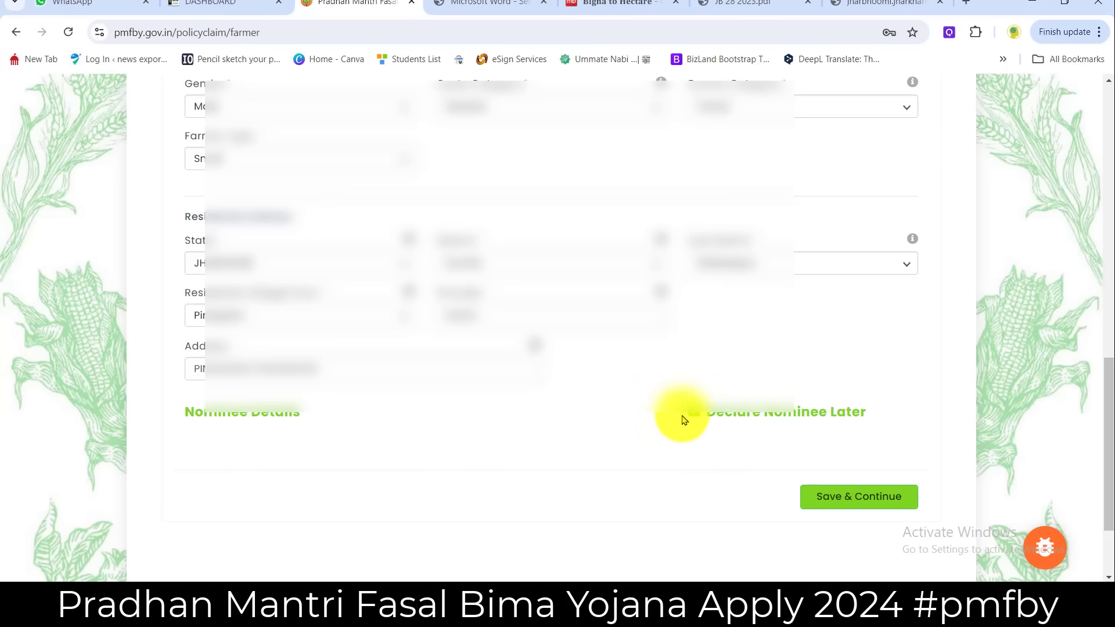
left_click(693, 412)
scroll(316, 491, "down", 1)
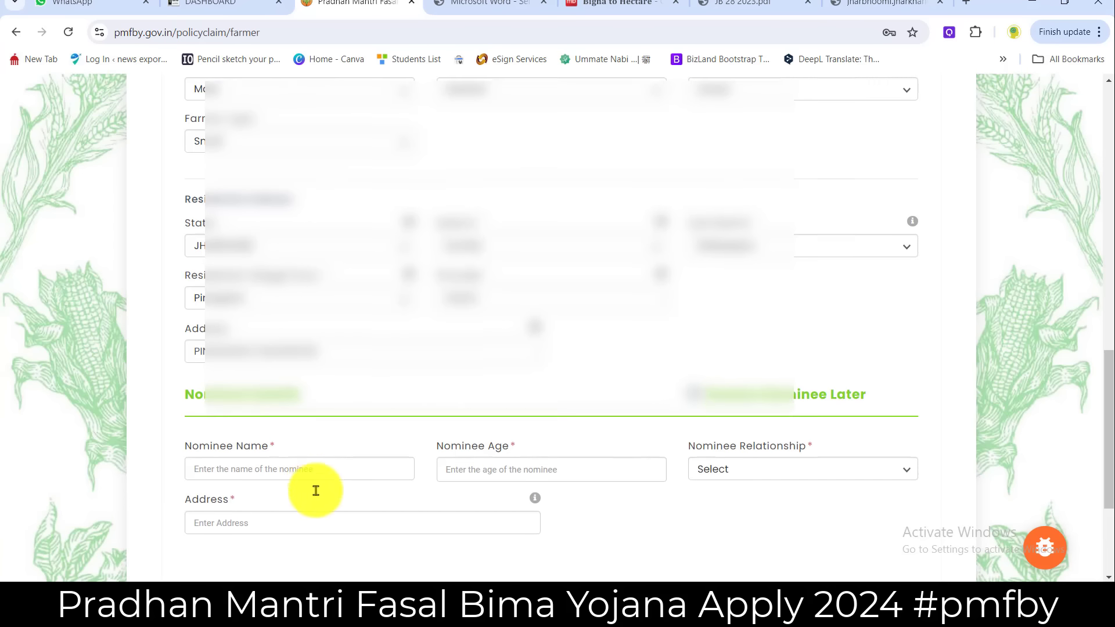
scroll(315, 491, "down", 1)
left_click(294, 422)
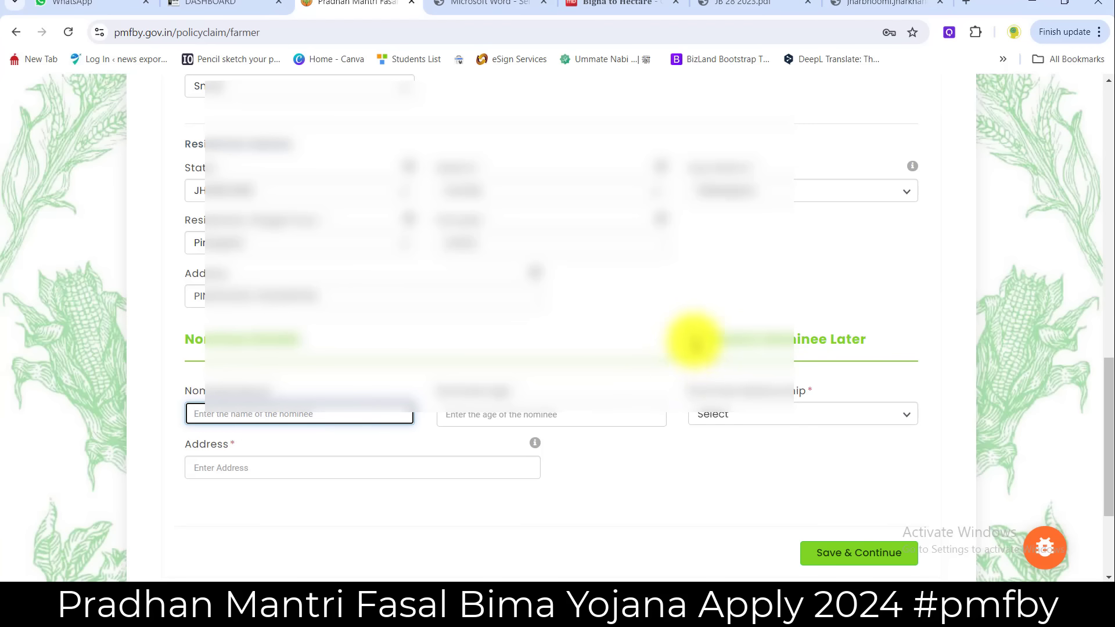
scroll(694, 342, "up", 3)
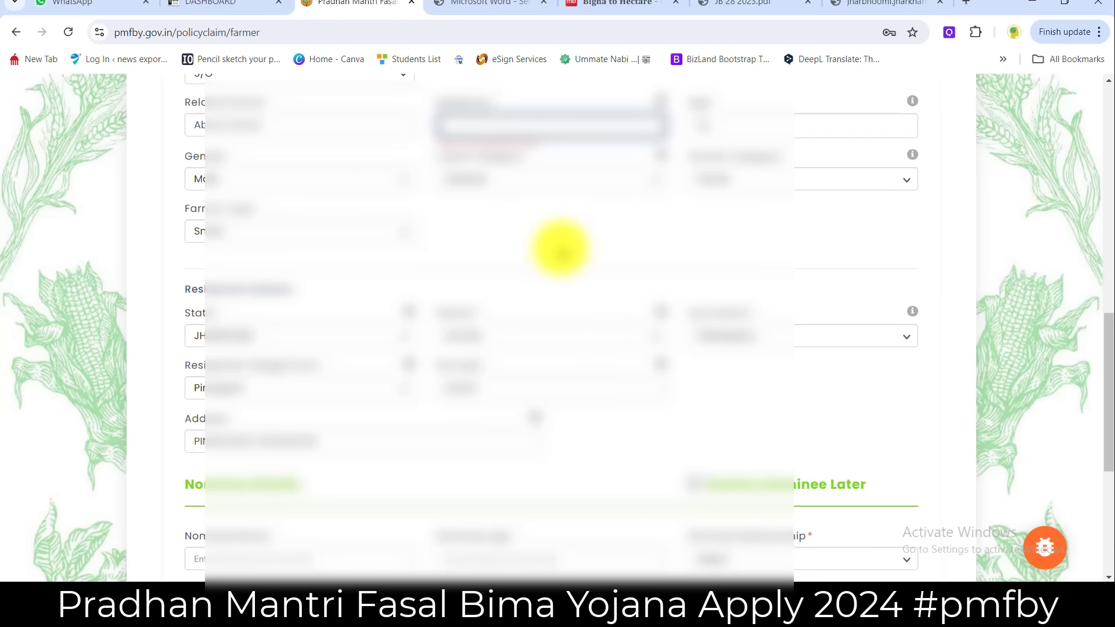
scroll(559, 244, "up", 1)
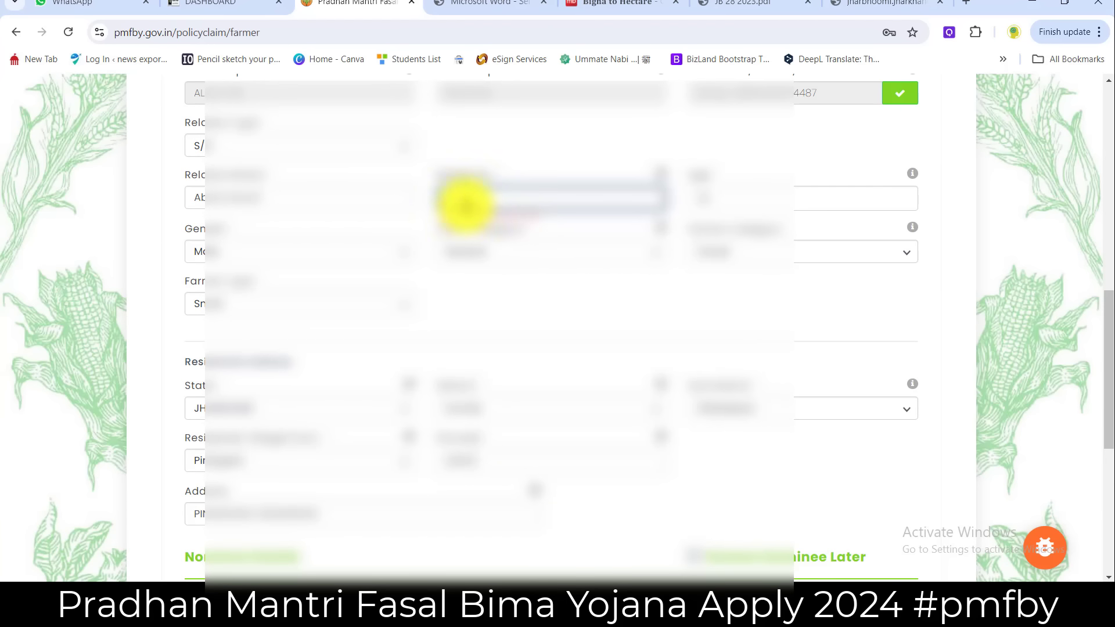
scroll(464, 205, "down", 3)
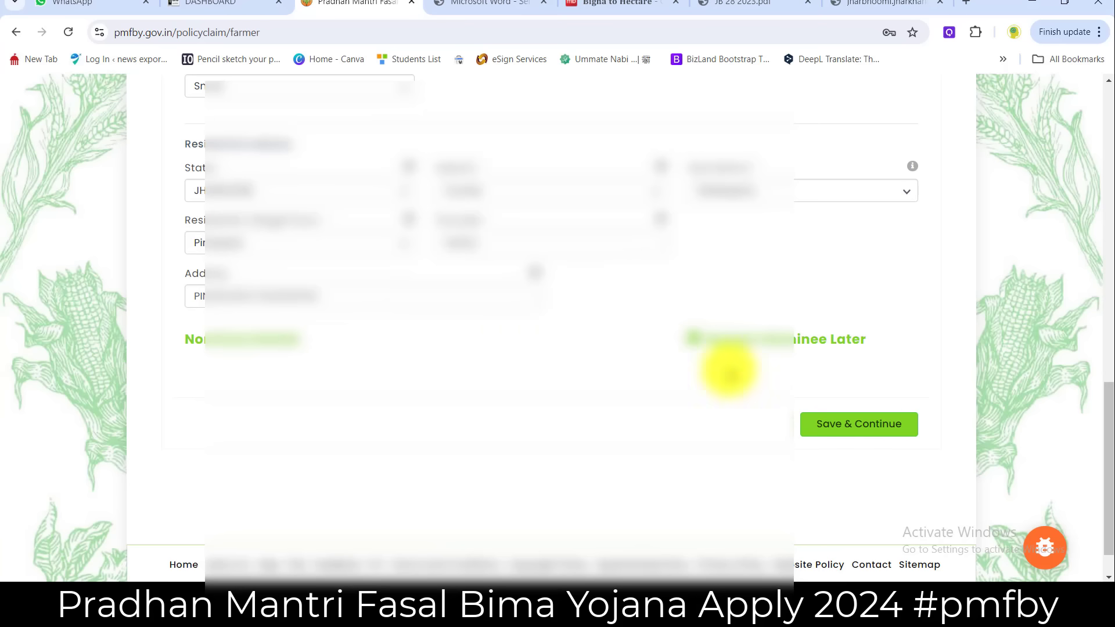
- Save the farmer details and choose Dumka as the crop district
left_click(849, 431)
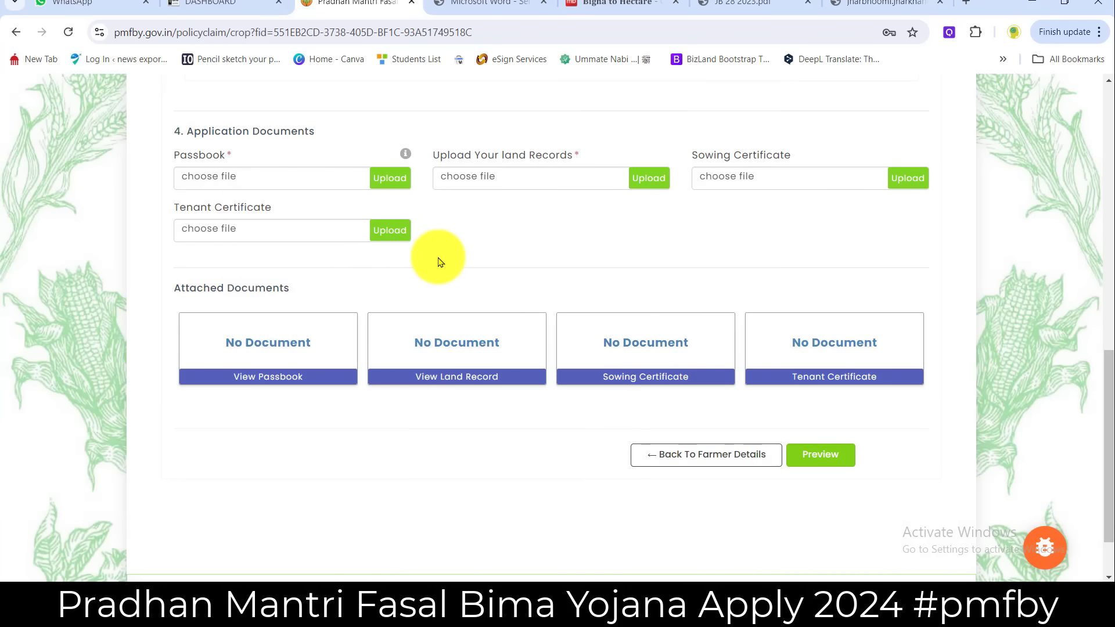
scroll(224, 286, "up", 10)
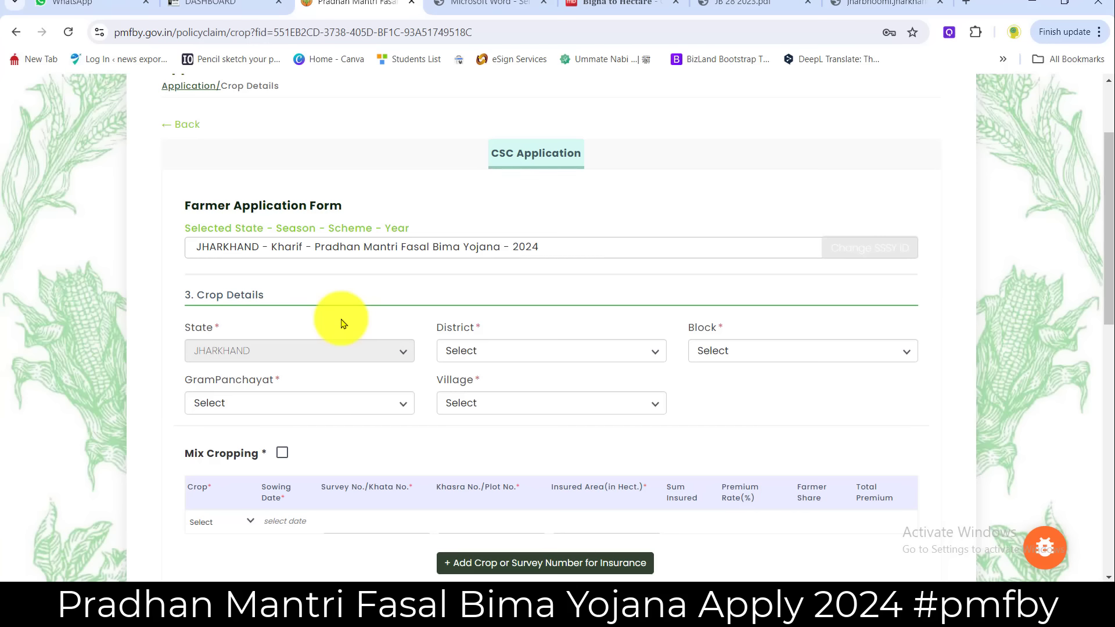
left_click(506, 360)
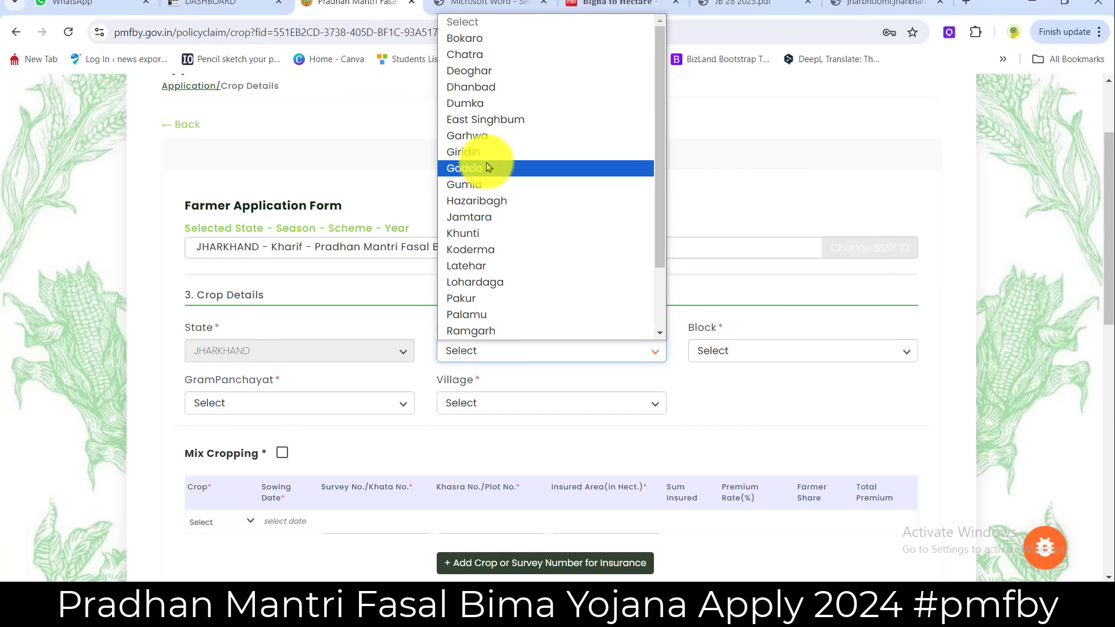
left_click(477, 103)
- Set Block Sikaripara, GramPanchayat Pindargaria and Village Pirargaria
left_click(722, 353)
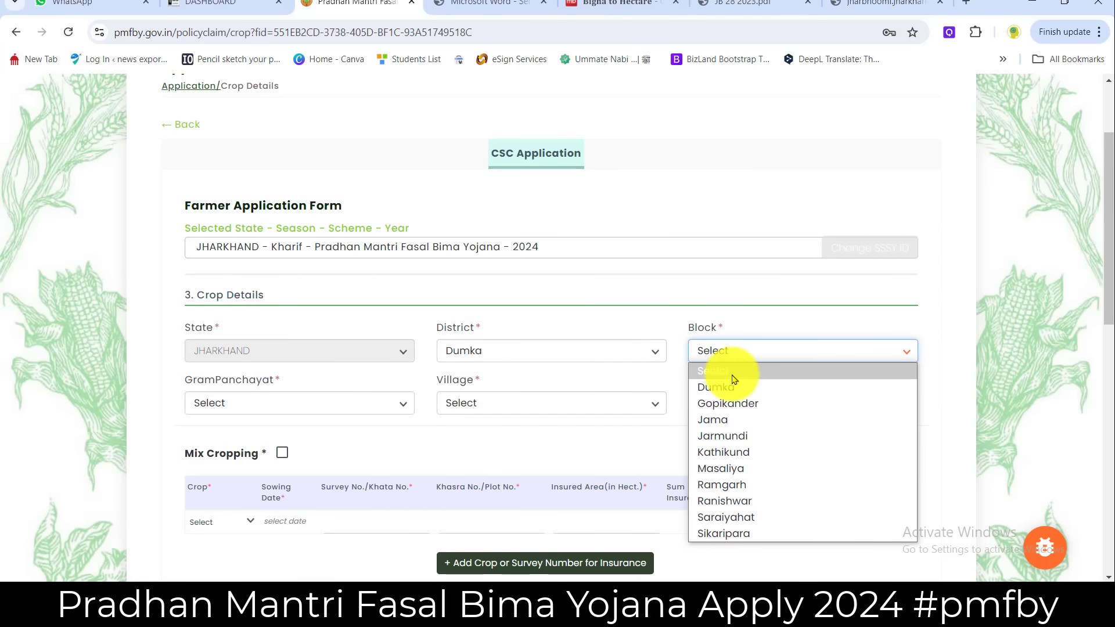
left_click(709, 530)
left_click(273, 403)
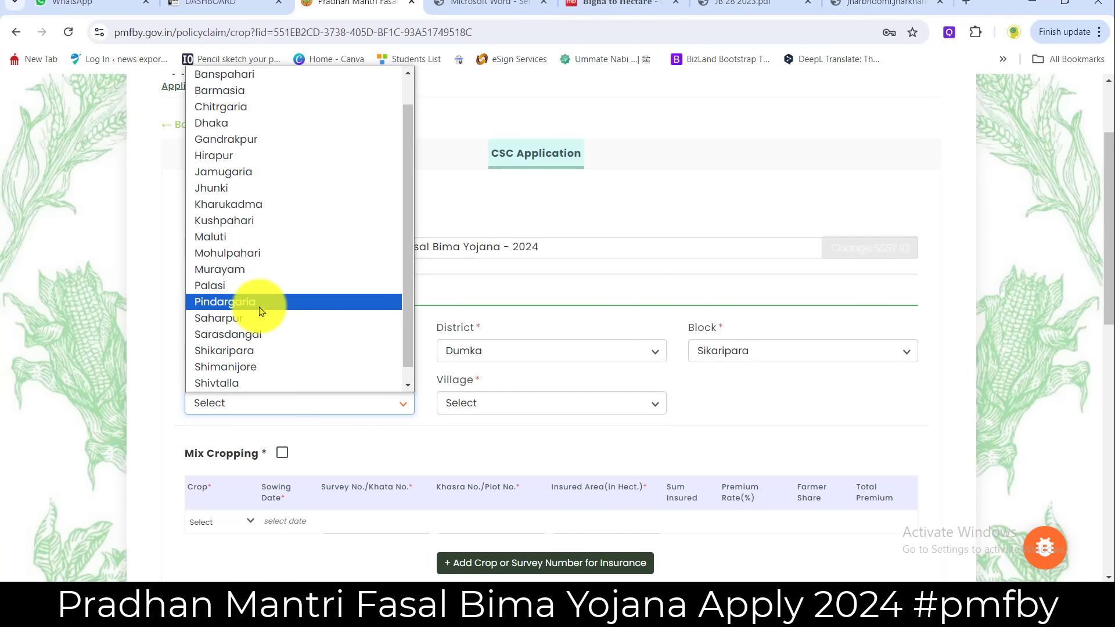
left_click(259, 302)
left_click(504, 402)
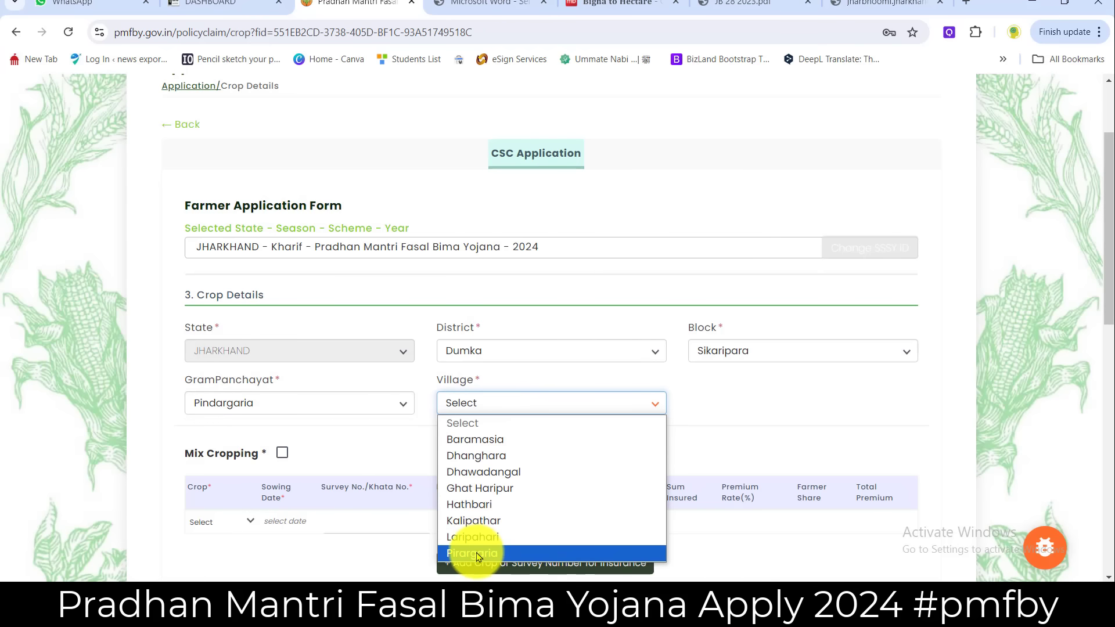
left_click(472, 553)
scroll(415, 450, "down", 1)
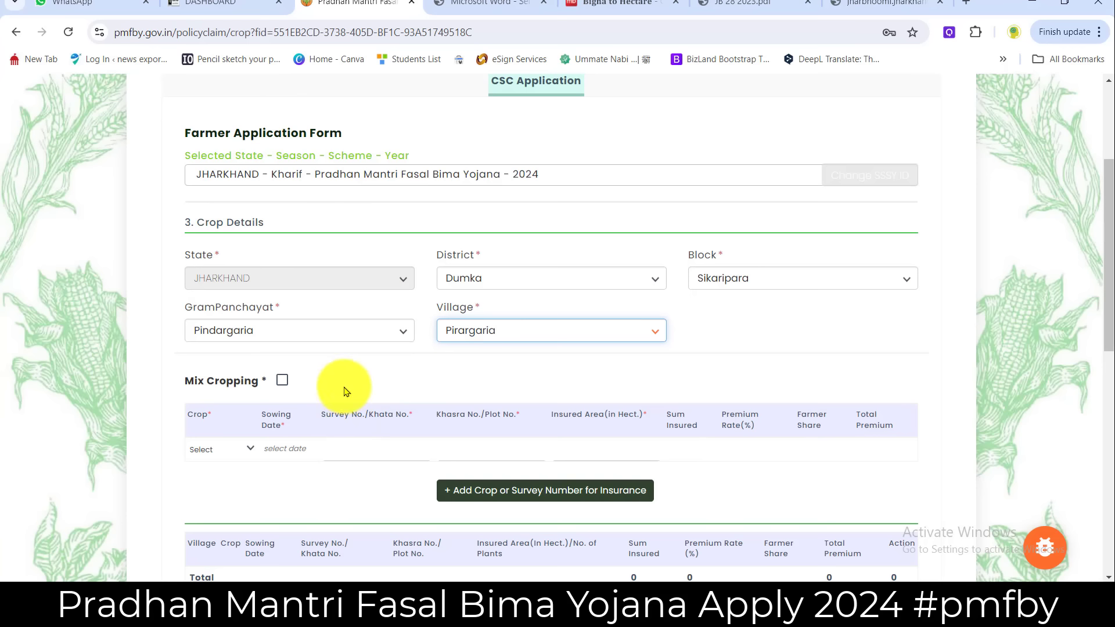
- Turn on Mix Cropping and select Maize (Makka) and Paddy (Dhan) as the crops
scroll(347, 389, "down", 1)
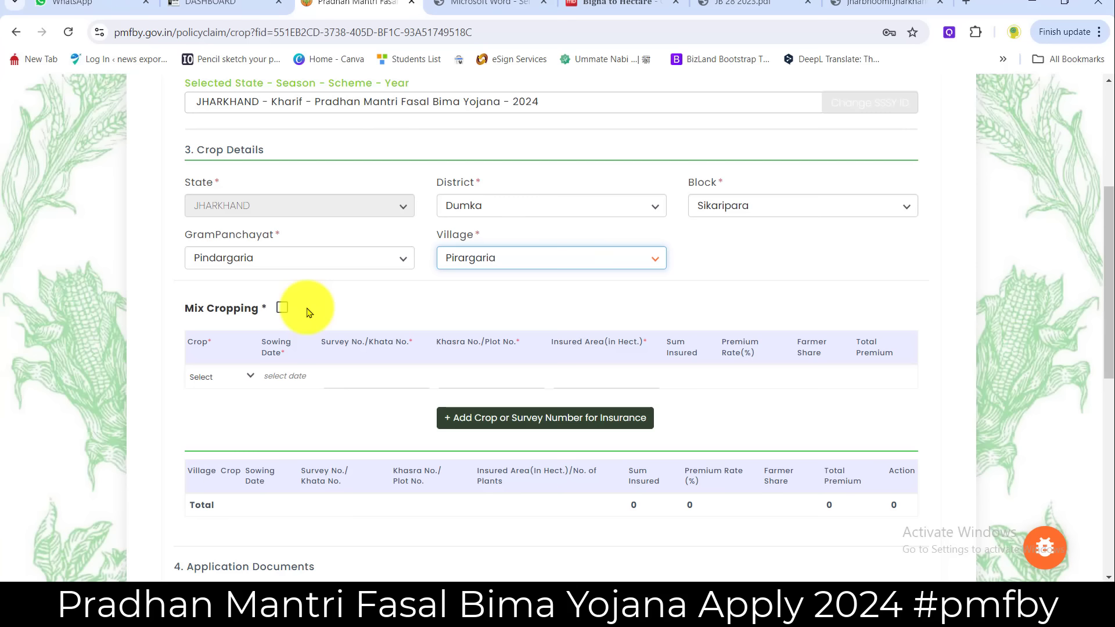
left_click(283, 308)
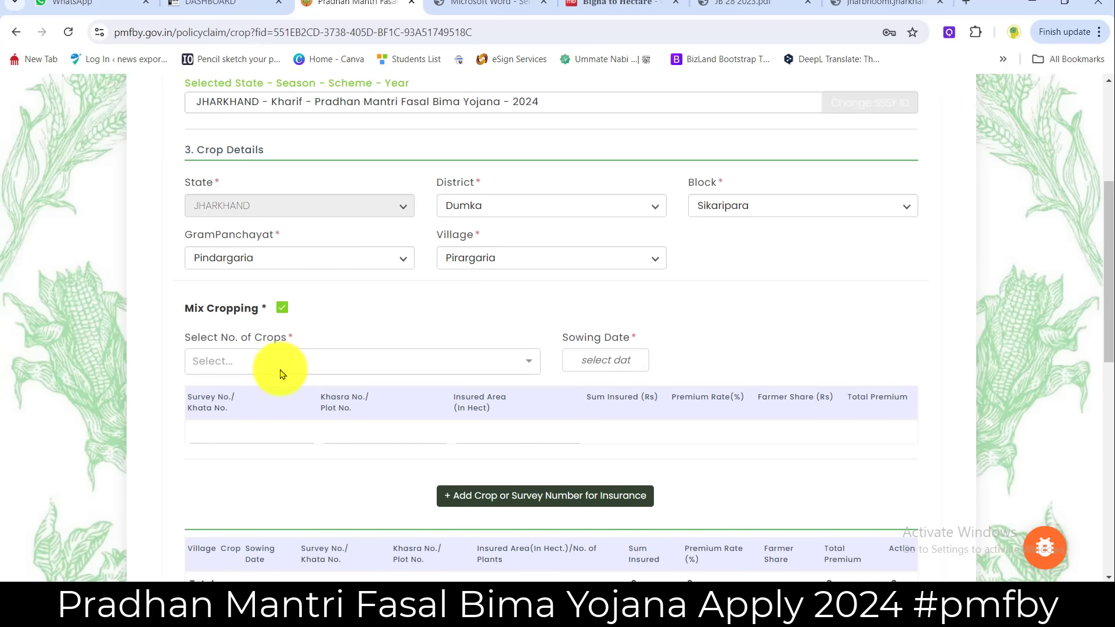
left_click(271, 365)
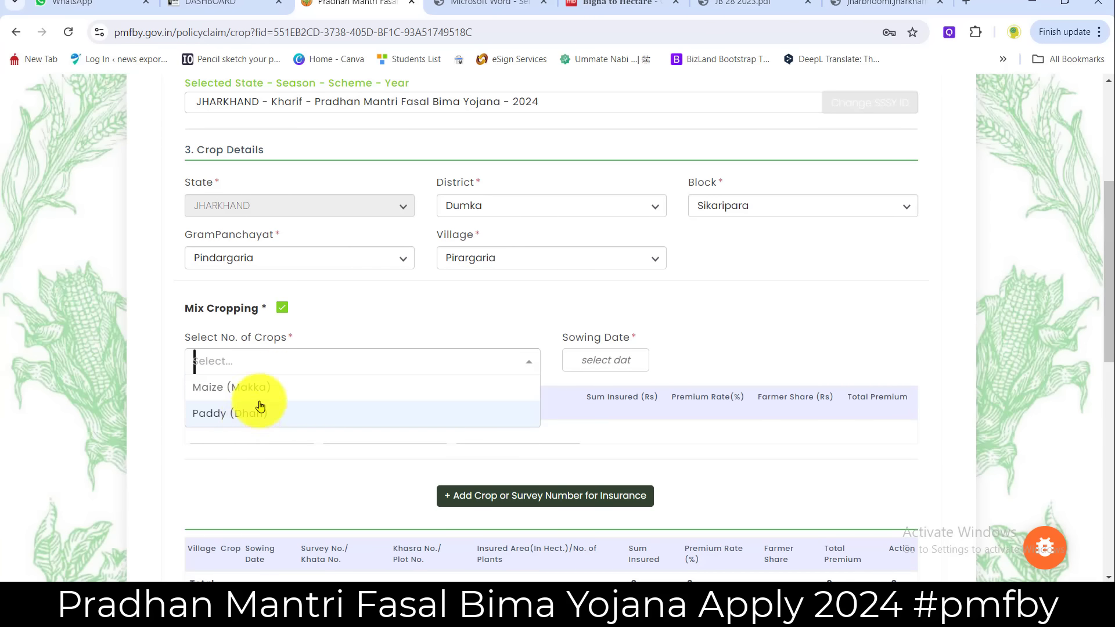
left_click(256, 388)
left_click(526, 364)
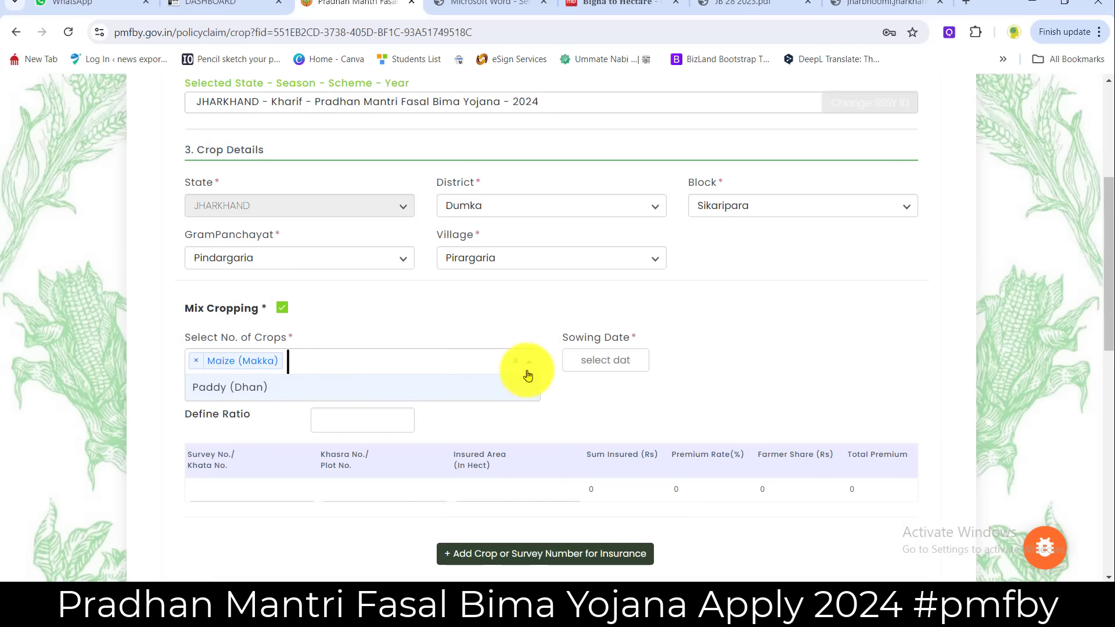
left_click(343, 386)
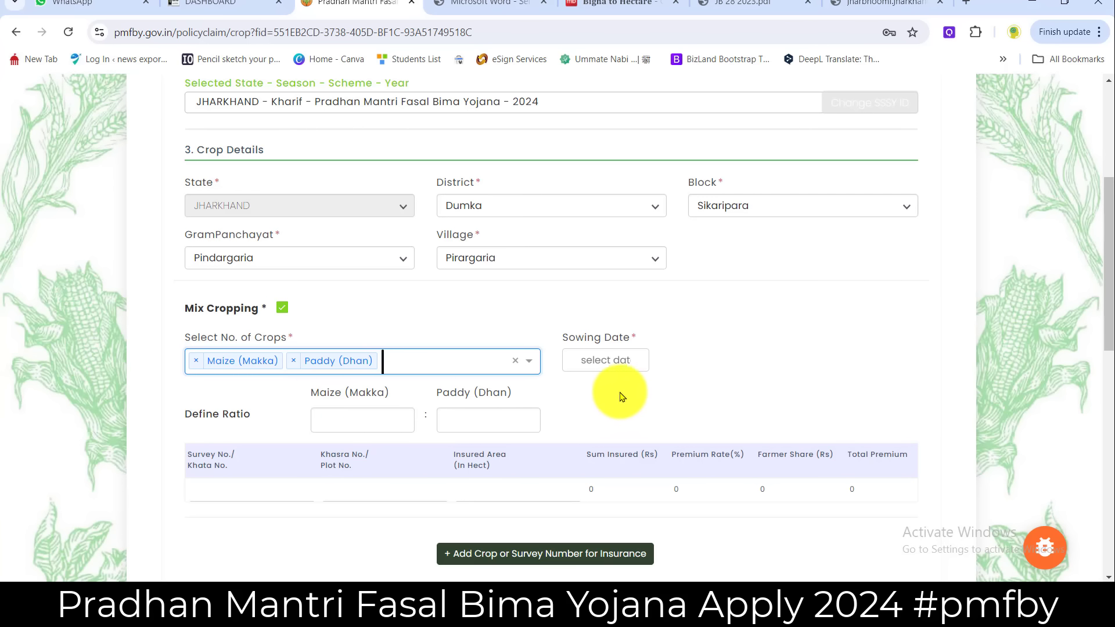
- Set the sowing date to 12 June 2024
left_click(601, 362)
left_click(582, 408)
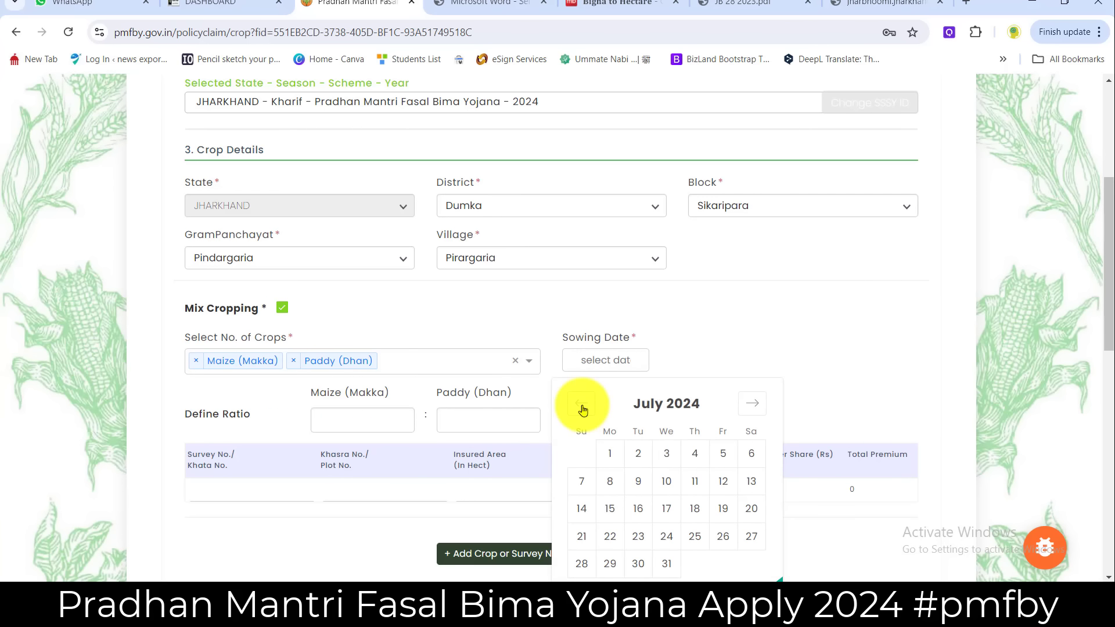
left_click(582, 408)
left_click(665, 509)
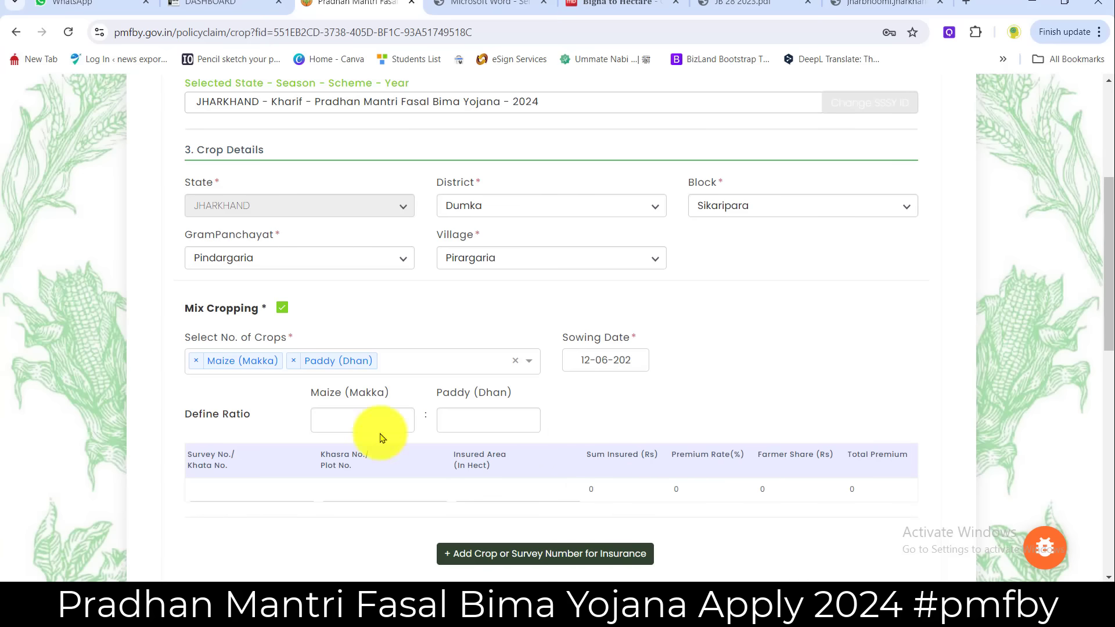
- Enter a 40:60 Maize-to-Paddy ratio so the 4.3999% premium rate calculates
left_click(357, 420)
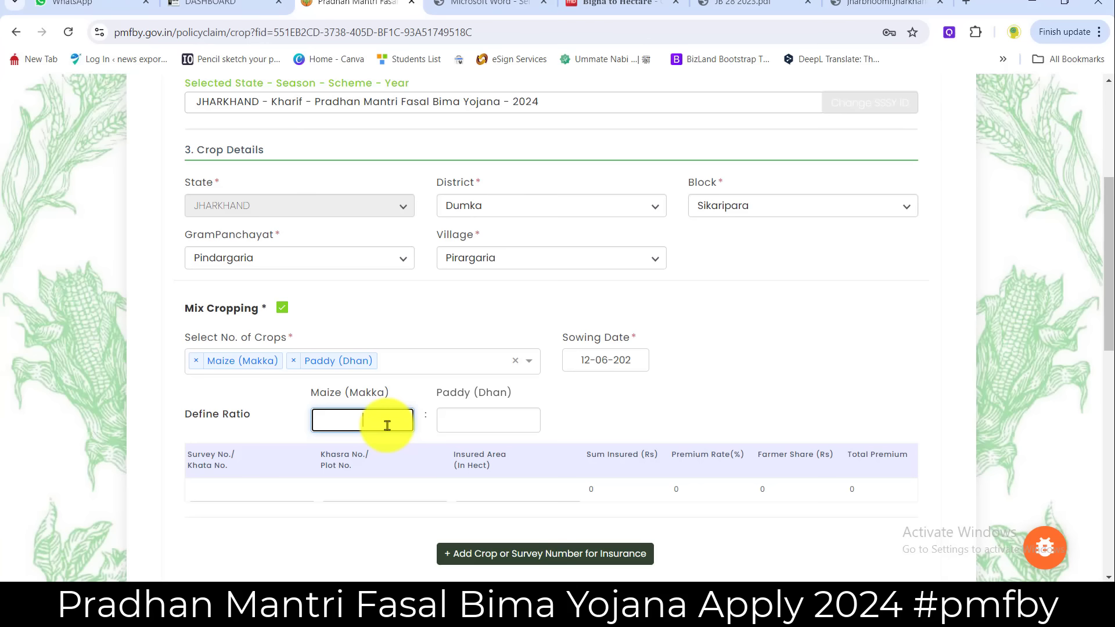
left_click(468, 420)
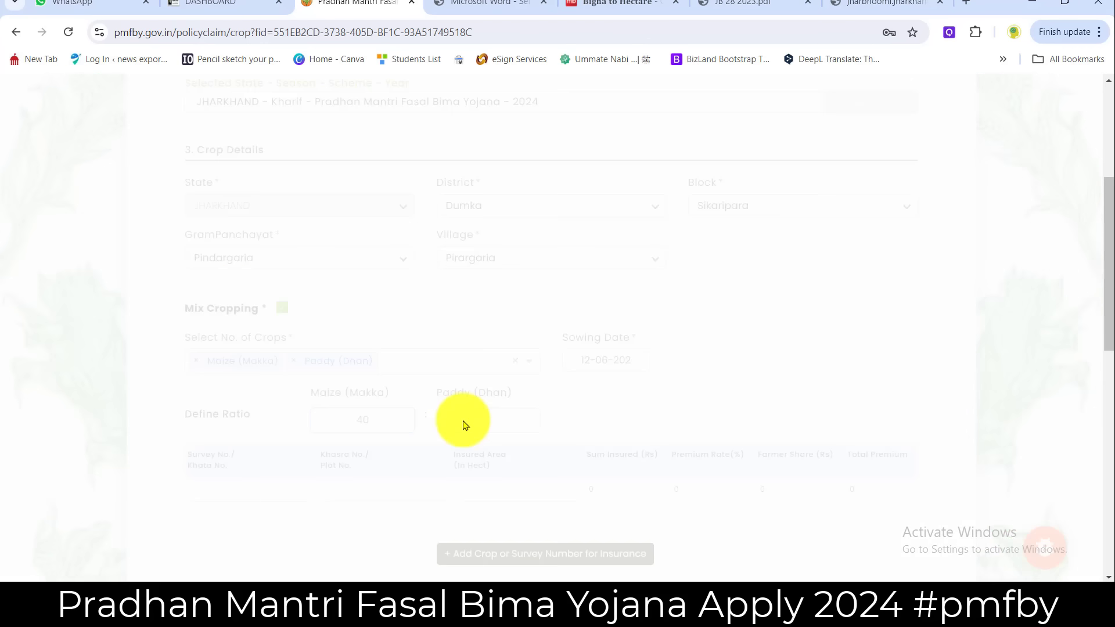
left_click(607, 413)
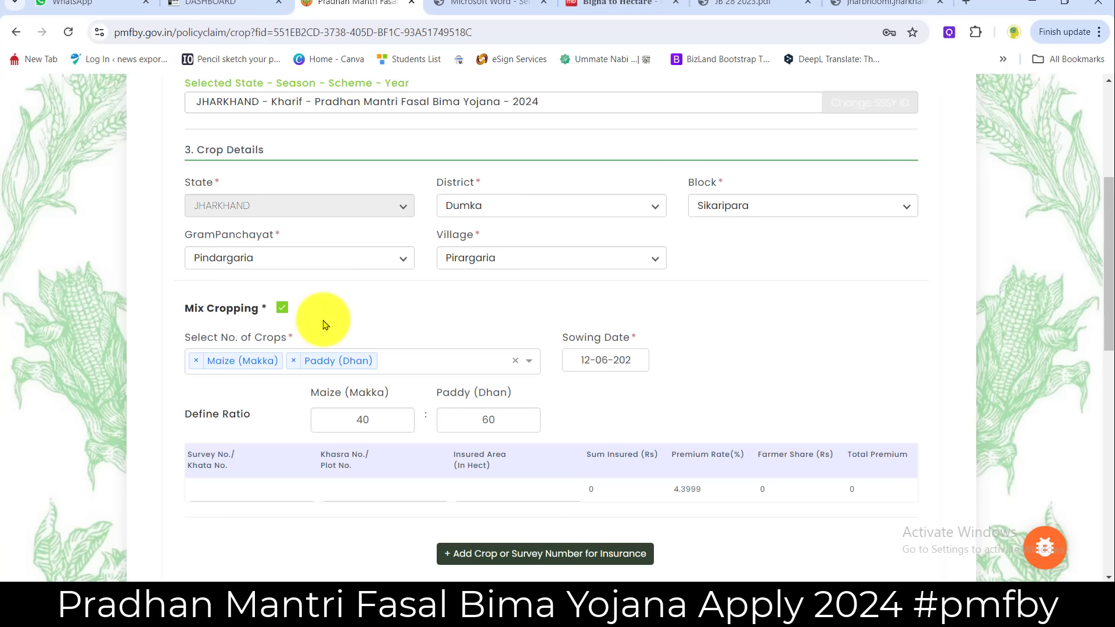
- Switch off mixed cropping and make the row a single Paddy (Dhan) crop
left_click(283, 307)
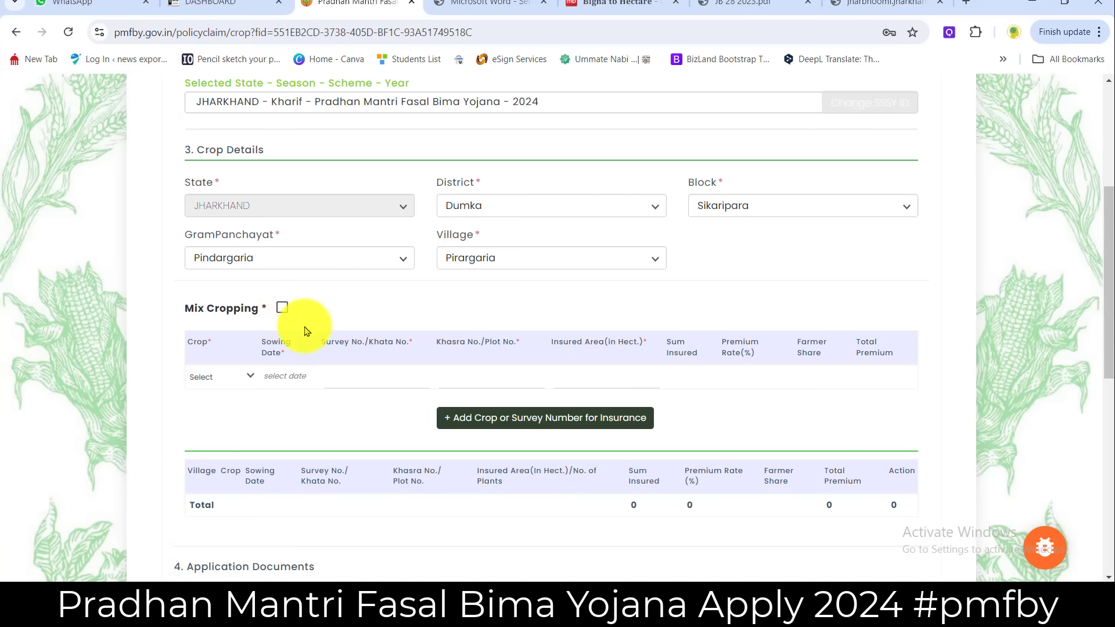
left_click(214, 379)
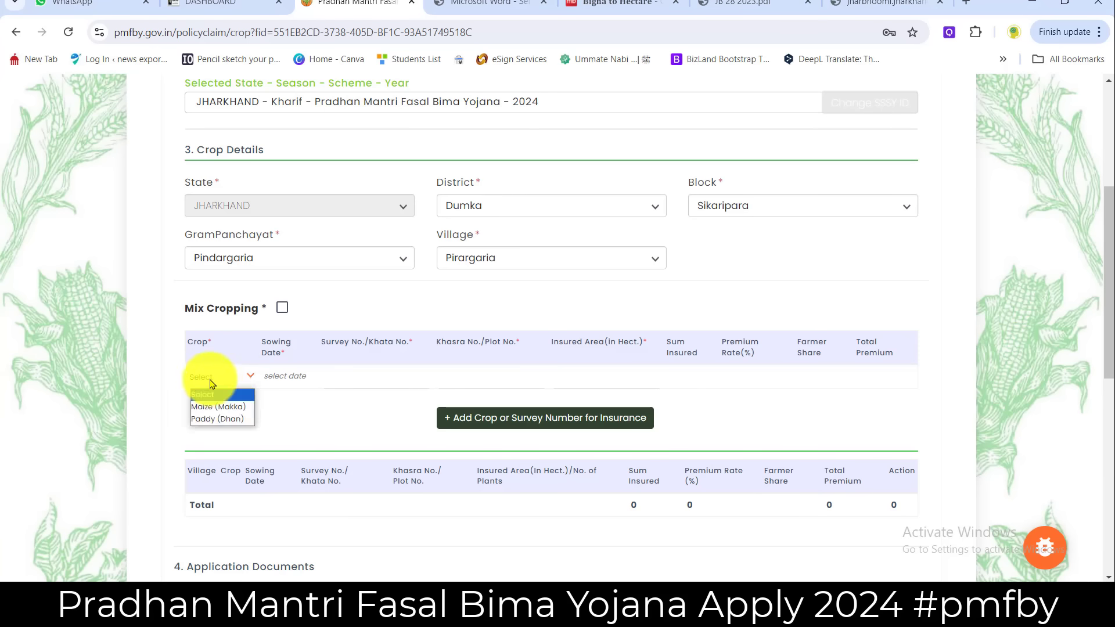
left_click(215, 422)
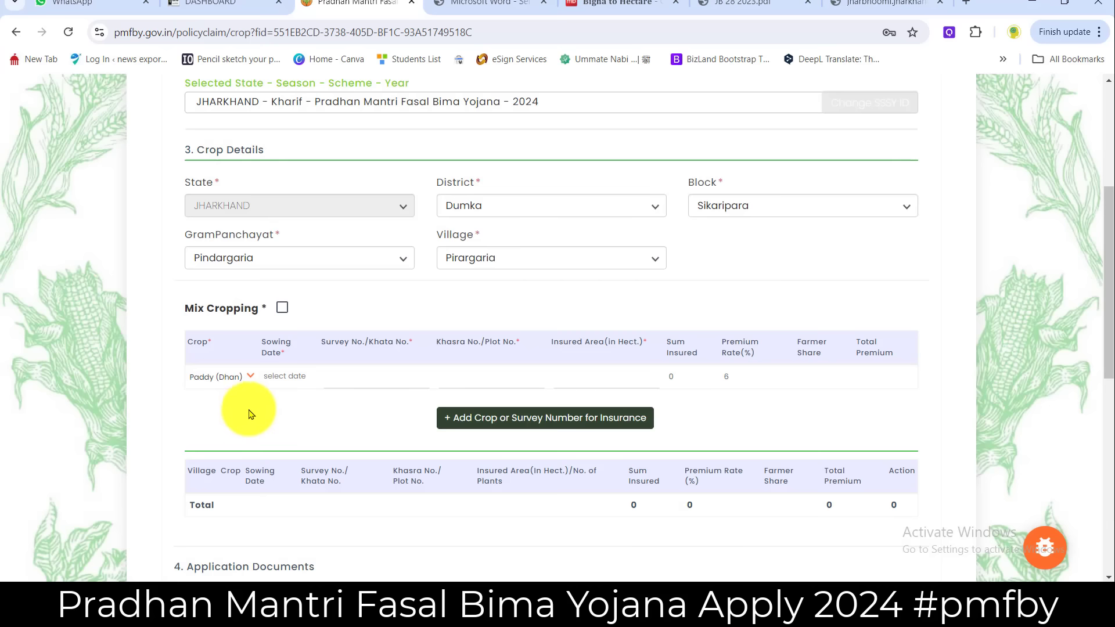
- Set the Paddy sowing date to 27 June 2024
left_click(286, 378)
left_click(195, 409)
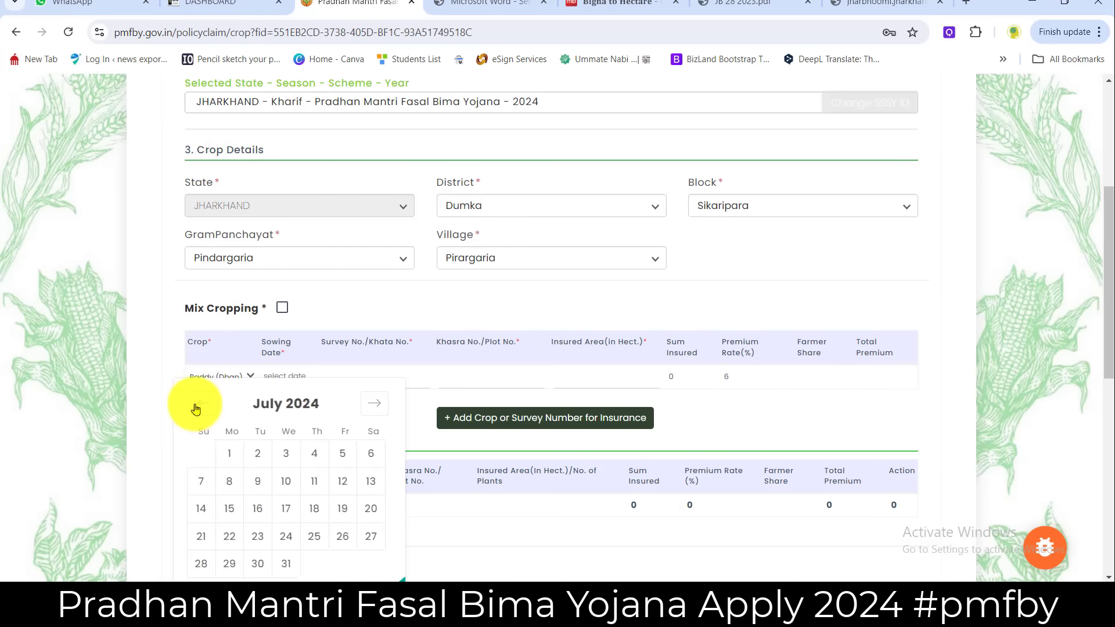
left_click(378, 386)
left_click(281, 373)
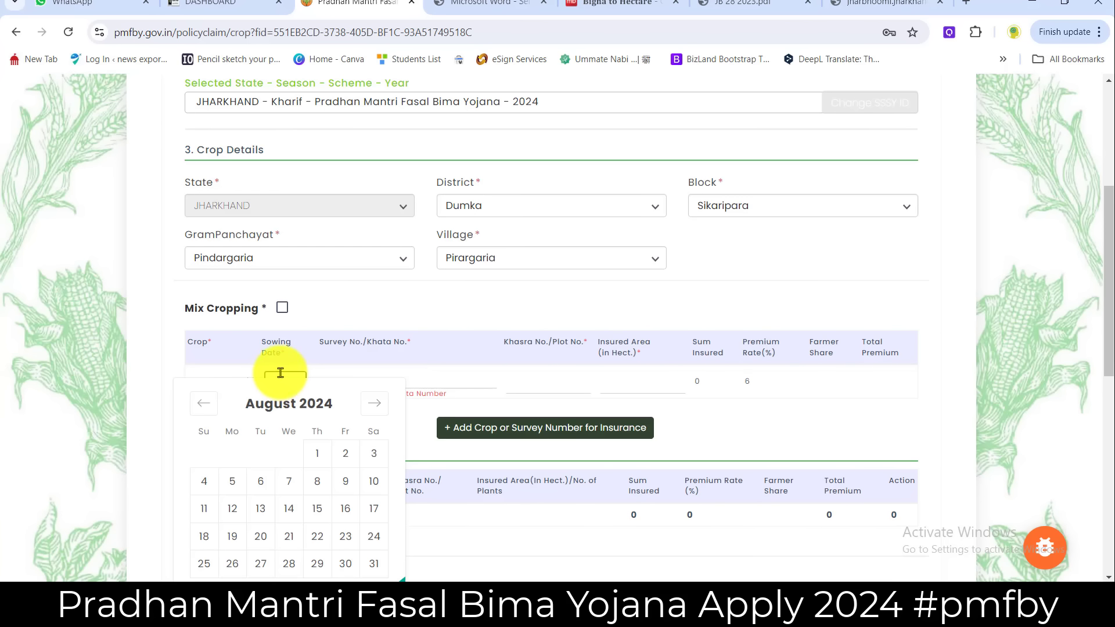
left_click(197, 407)
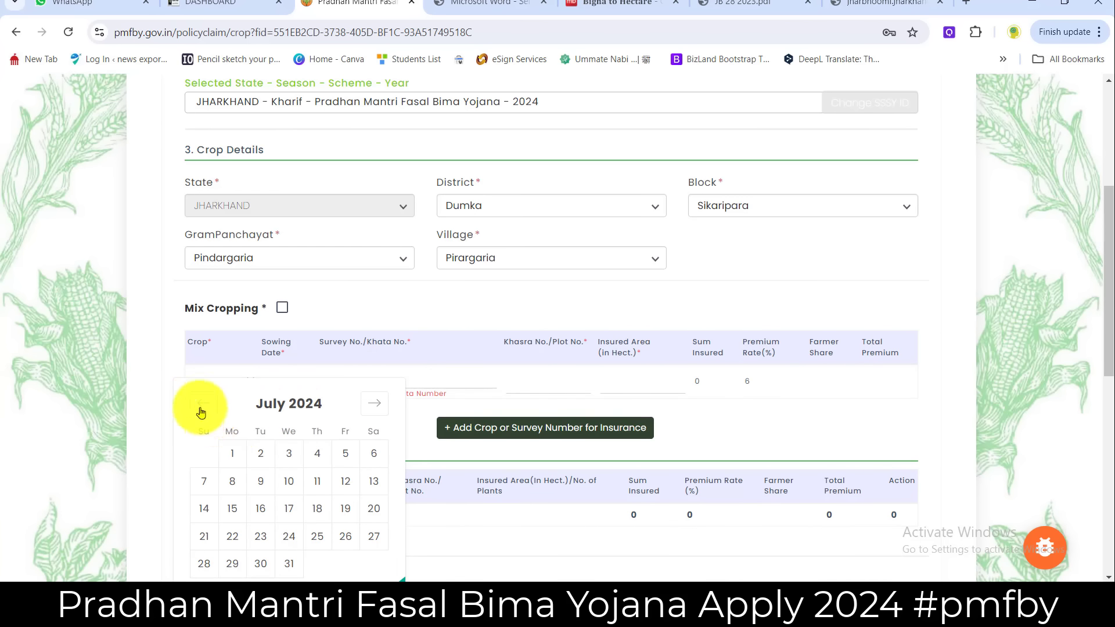
left_click(200, 406)
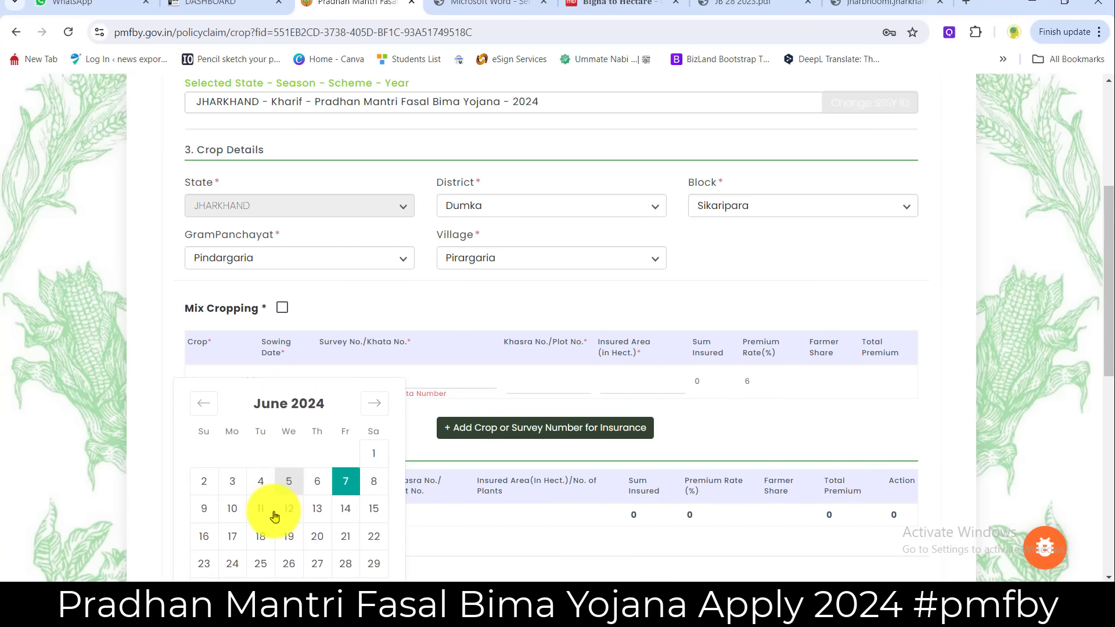
left_click(317, 563)
- Enter 28 as the Survey No./Khata No
left_click(378, 378)
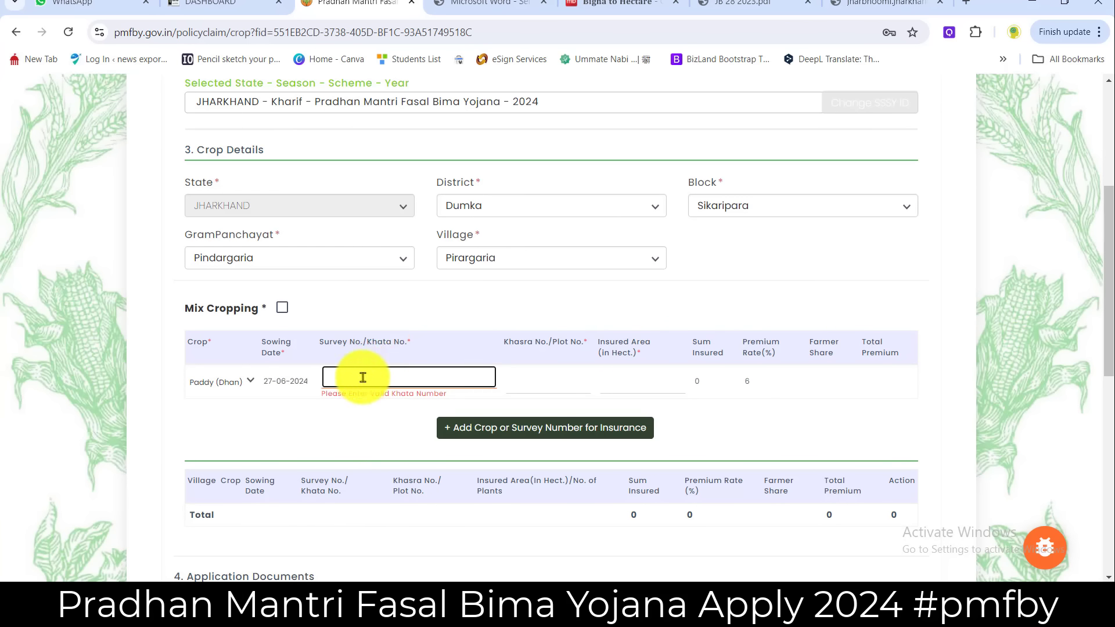
left_click(430, 148)
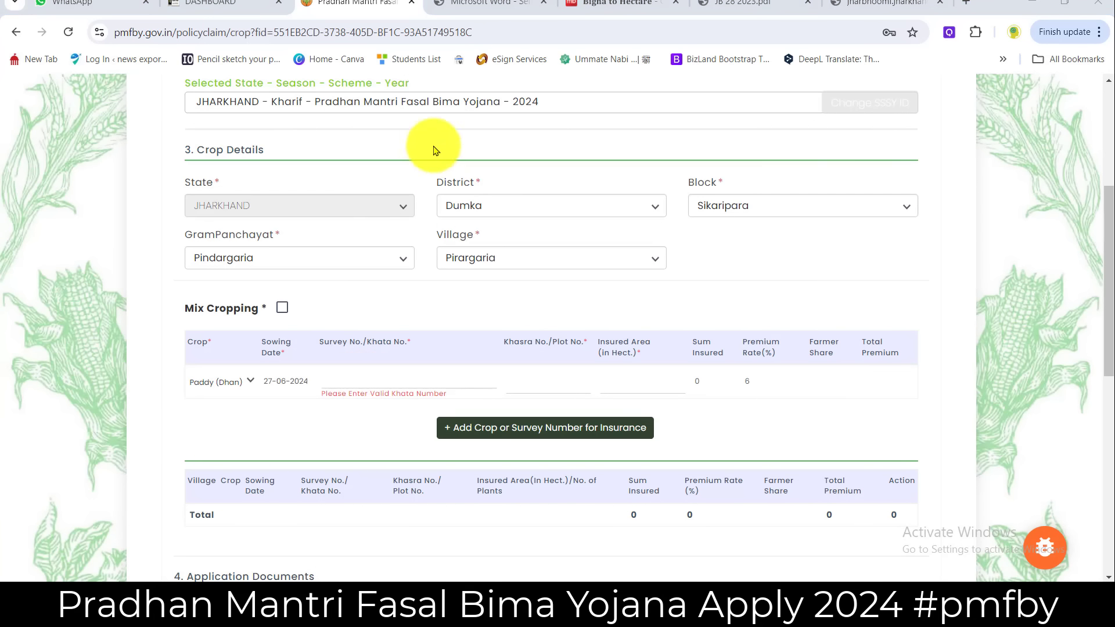
left_click(364, 381)
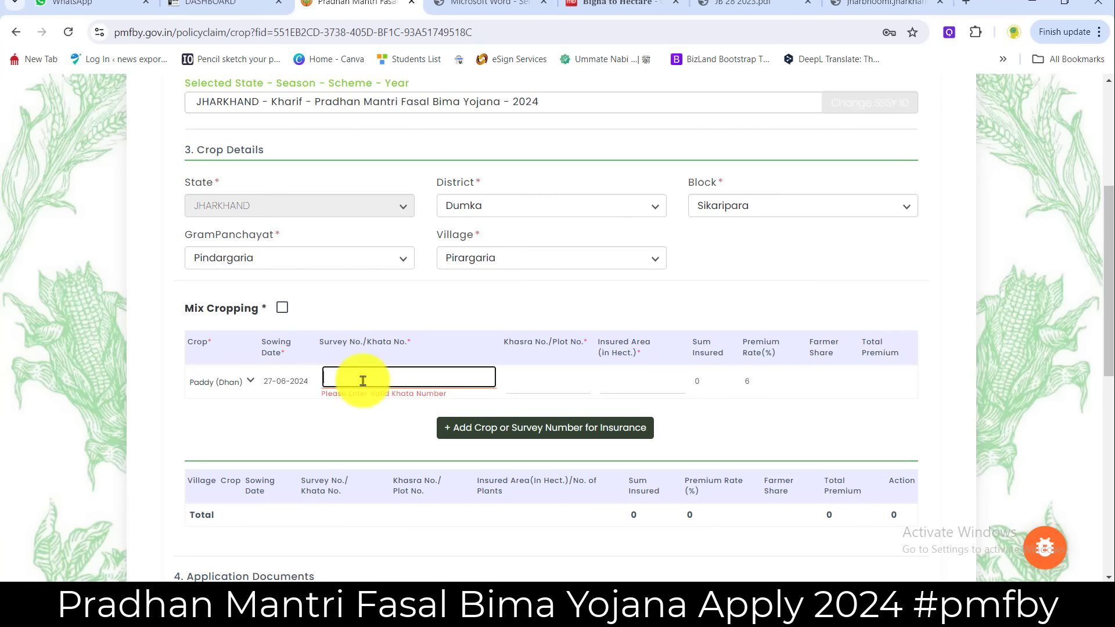
type("28")
left_click(473, 372)
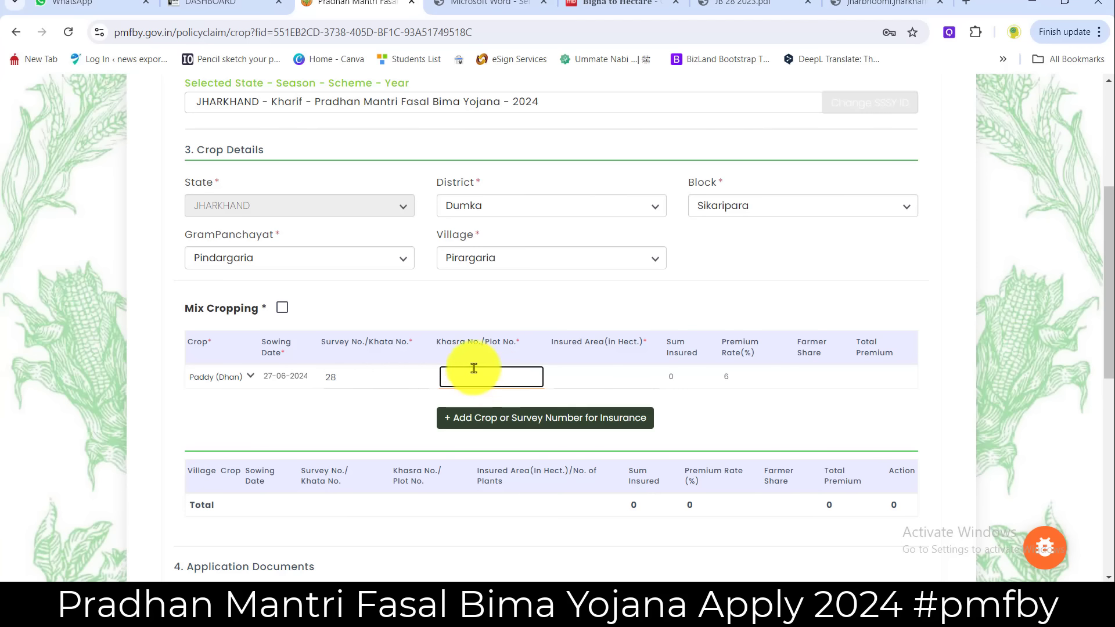
- Find khasra 829 in the JB 28 2023.pdf land record, then return to the crop form
left_click(744, 8)
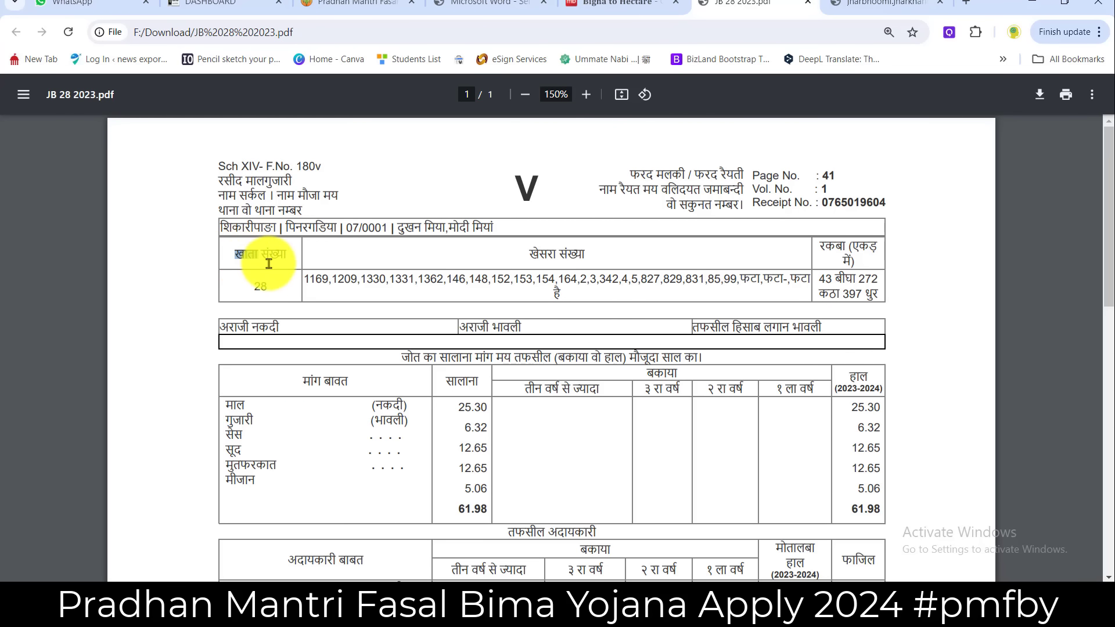
left_click_drag(531, 254, 610, 256)
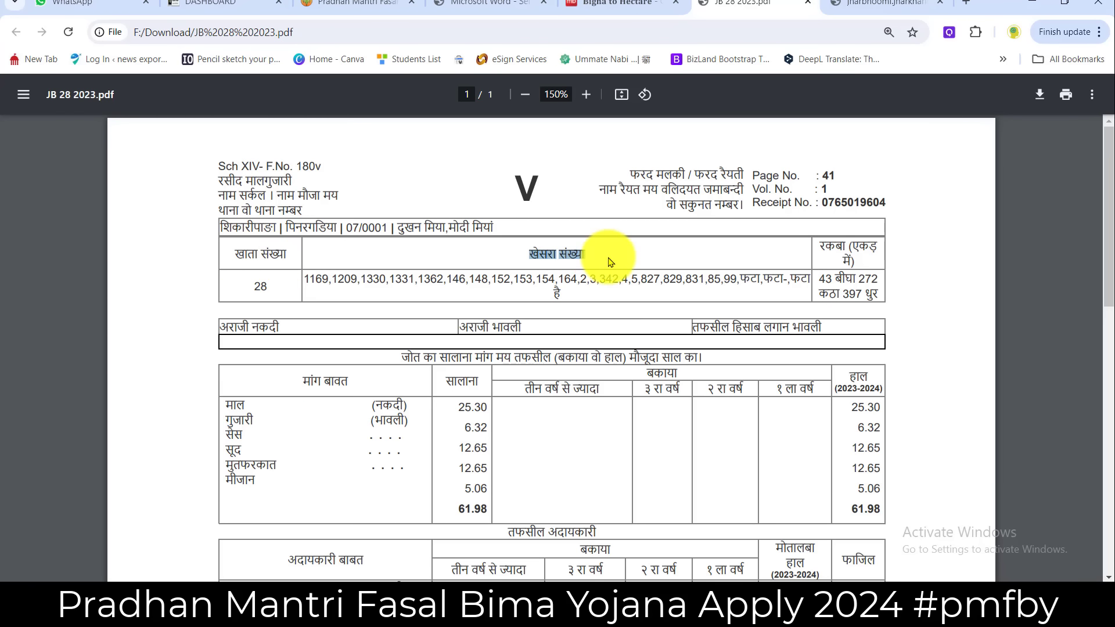
left_click_drag(374, 280, 791, 278)
left_click(791, 278)
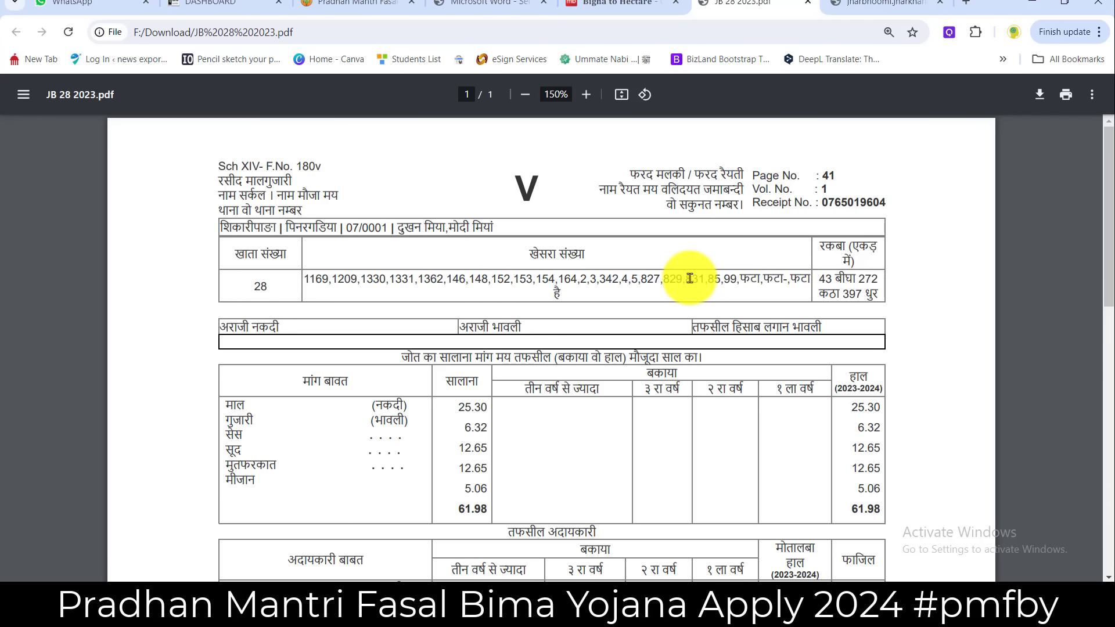
left_click_drag(354, 280, 640, 285)
left_click(639, 285)
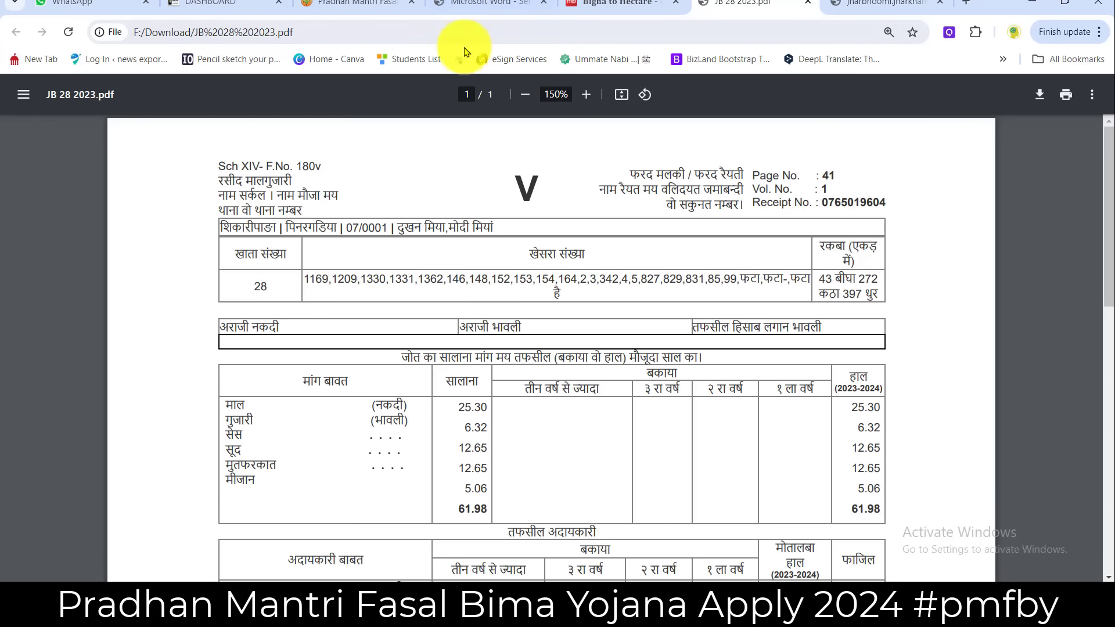
left_click(360, 11)
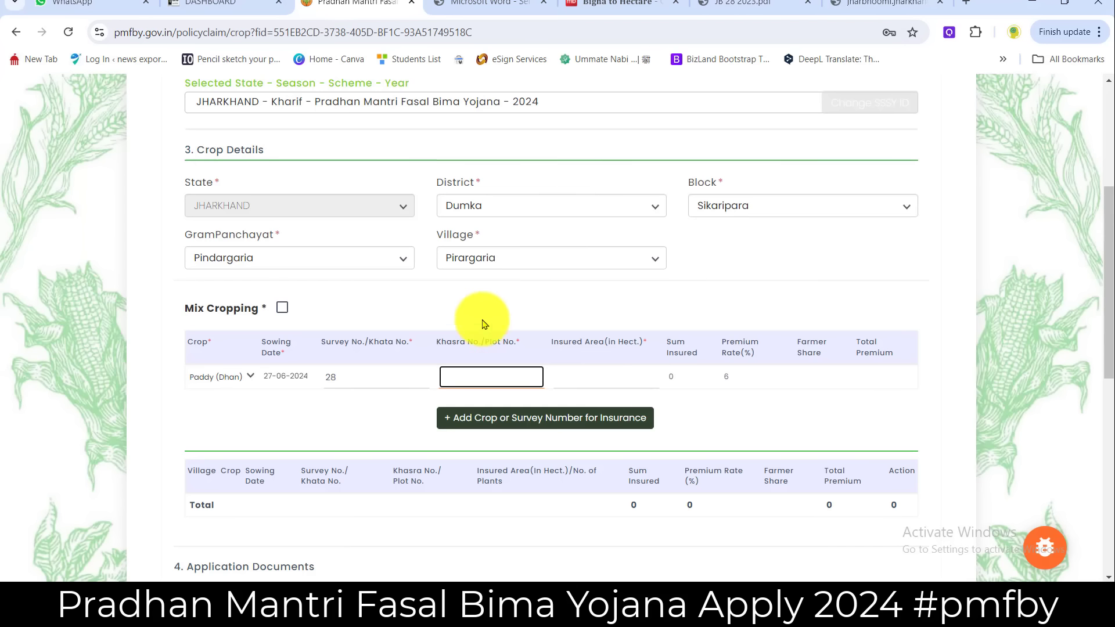
left_click(736, 7)
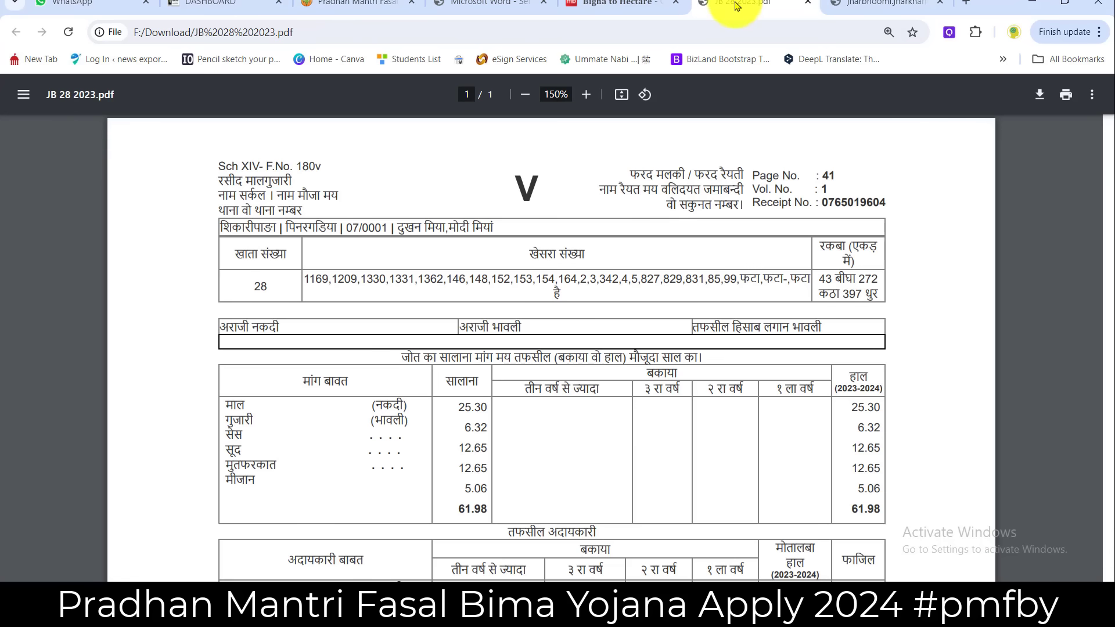
left_click(360, 7)
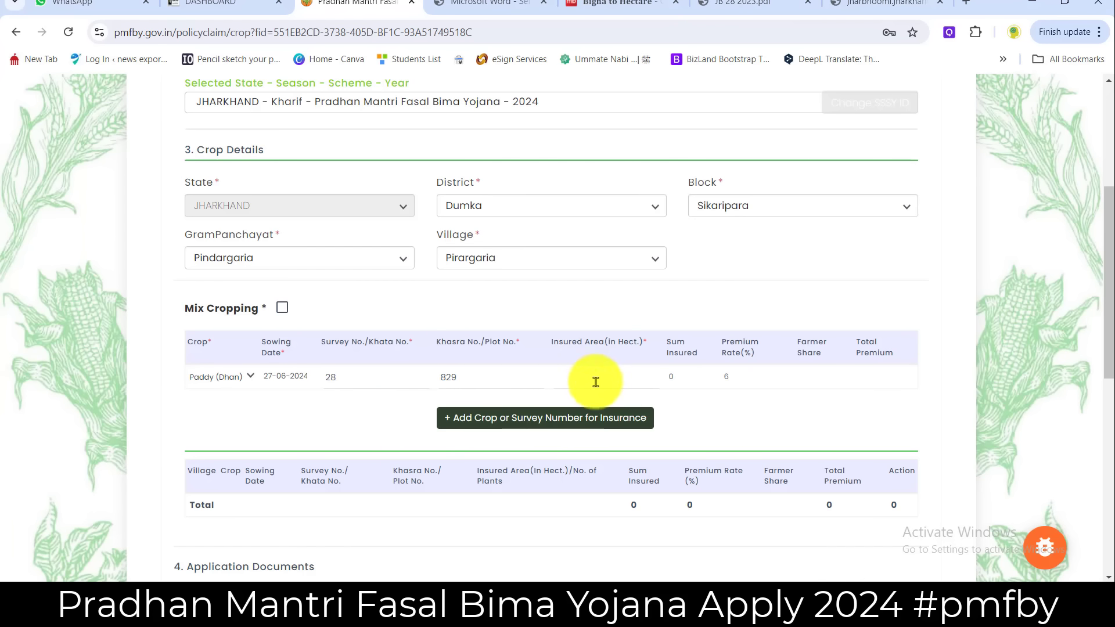
left_click(595, 382)
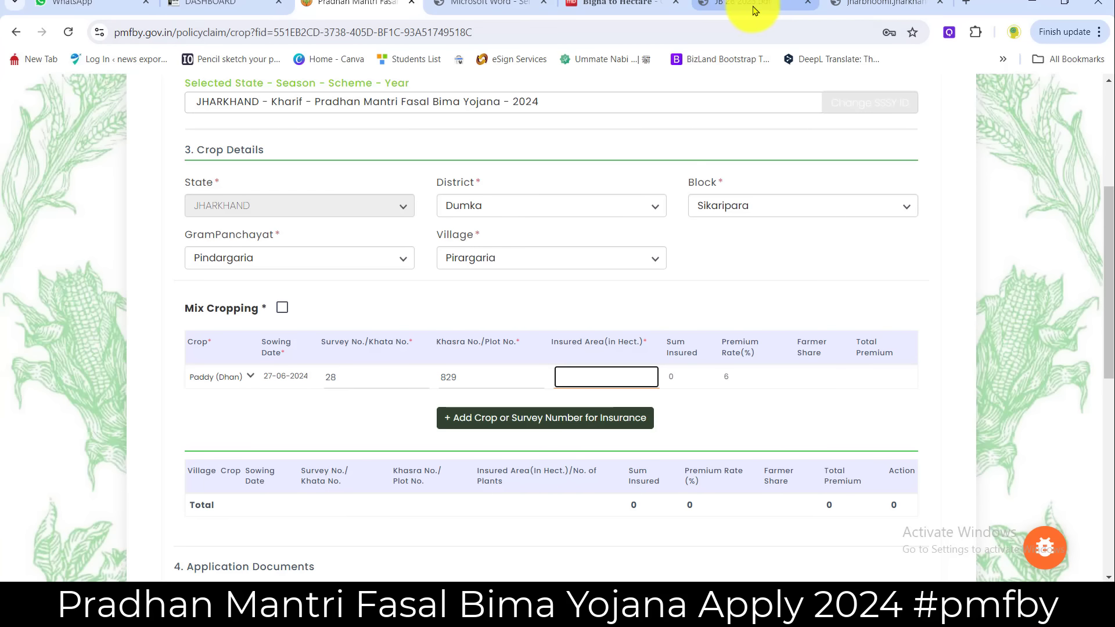
- Set the converter to State Jharkhand, from Bigha to Hectare
left_click(639, 4)
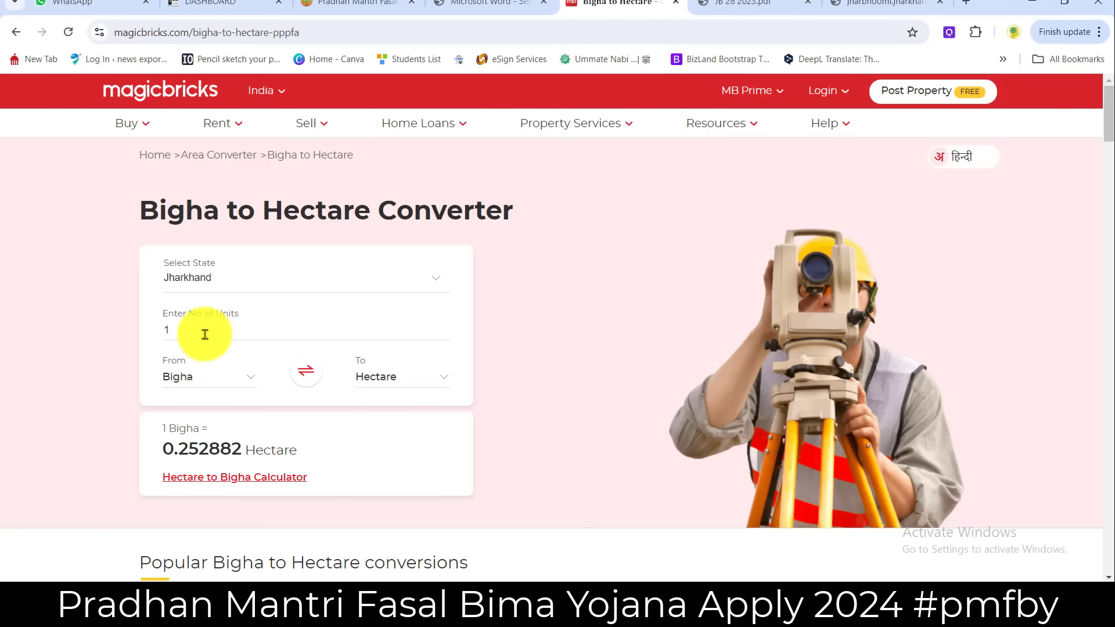
left_click(239, 291)
scroll(243, 448, "down", 5)
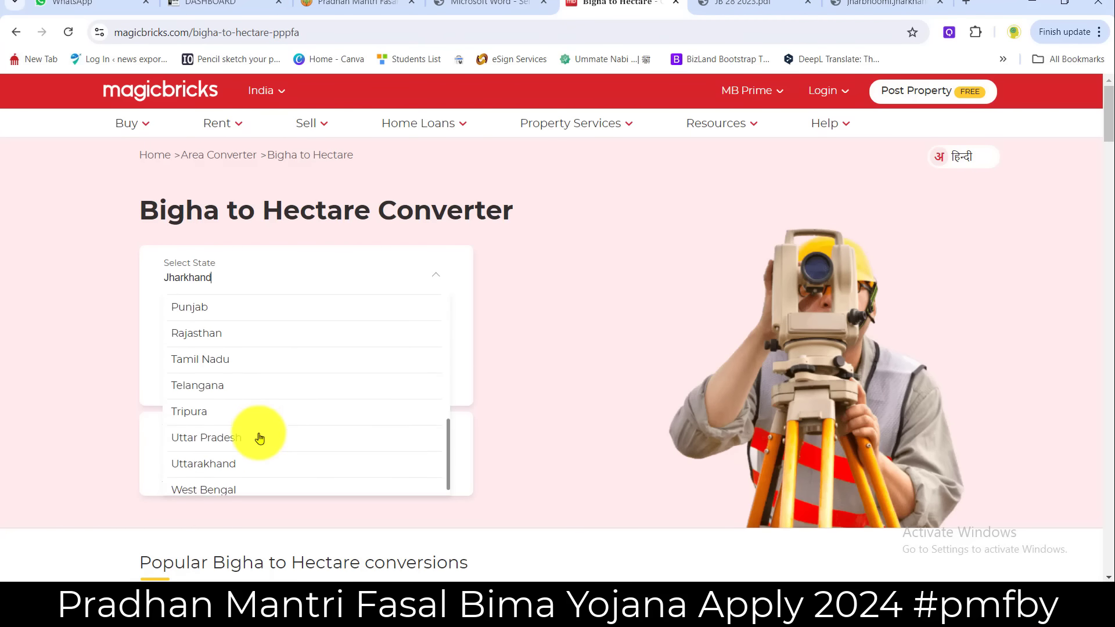
scroll(256, 436, "up", 6)
left_click(222, 417)
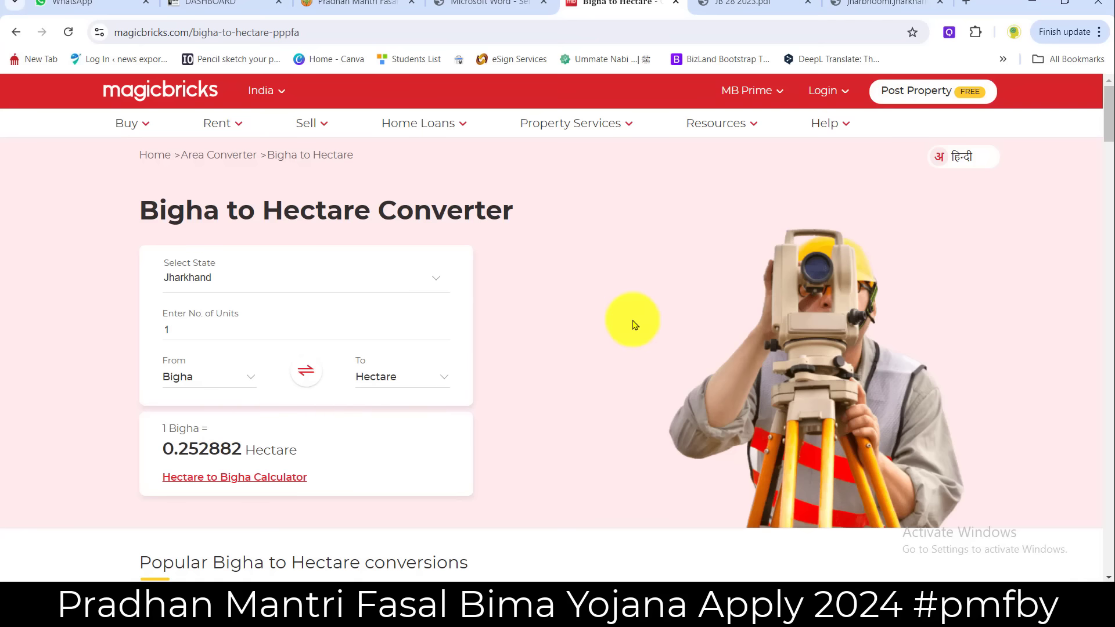
mouse_move(261, 93)
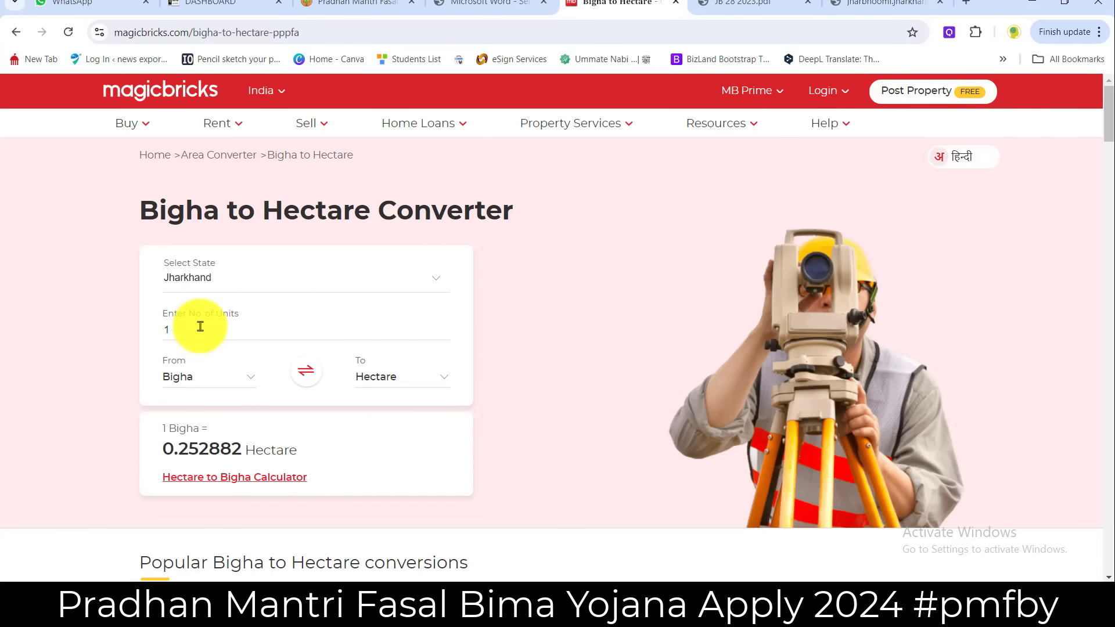
left_click(186, 384)
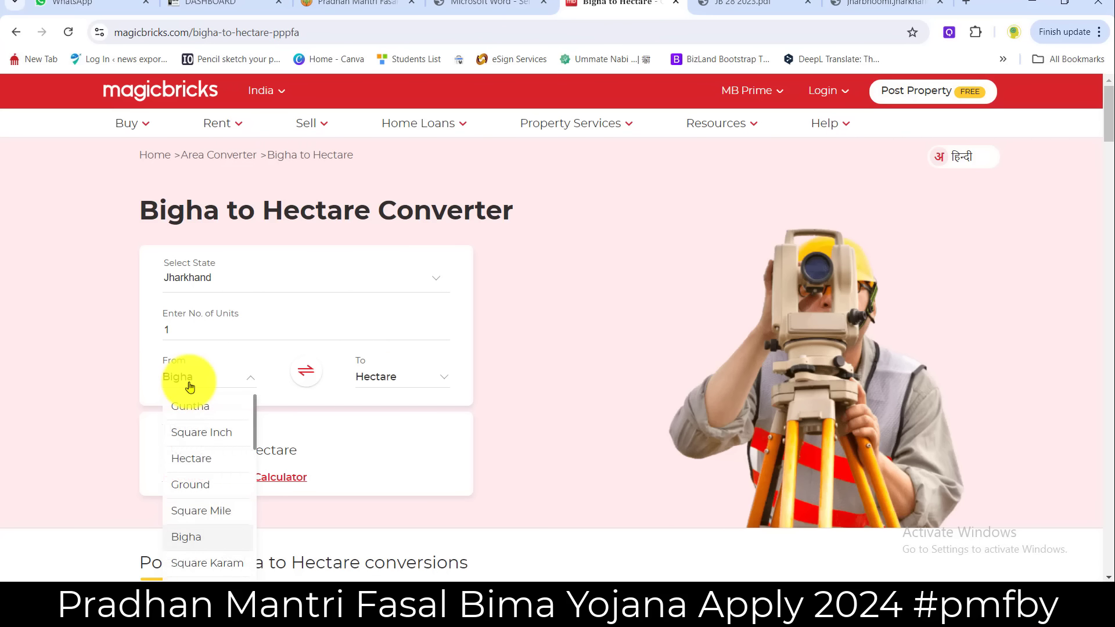
left_click(190, 387)
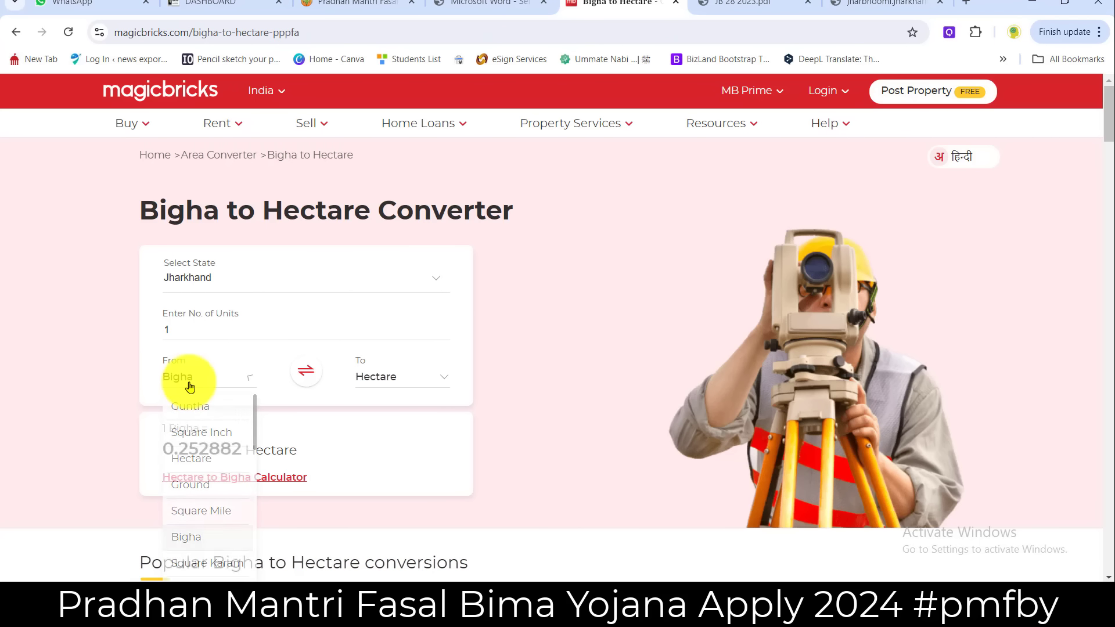
left_click(397, 384)
- Convert 3 bigha and copy the 0.7586 hectare result
double_click(182, 331)
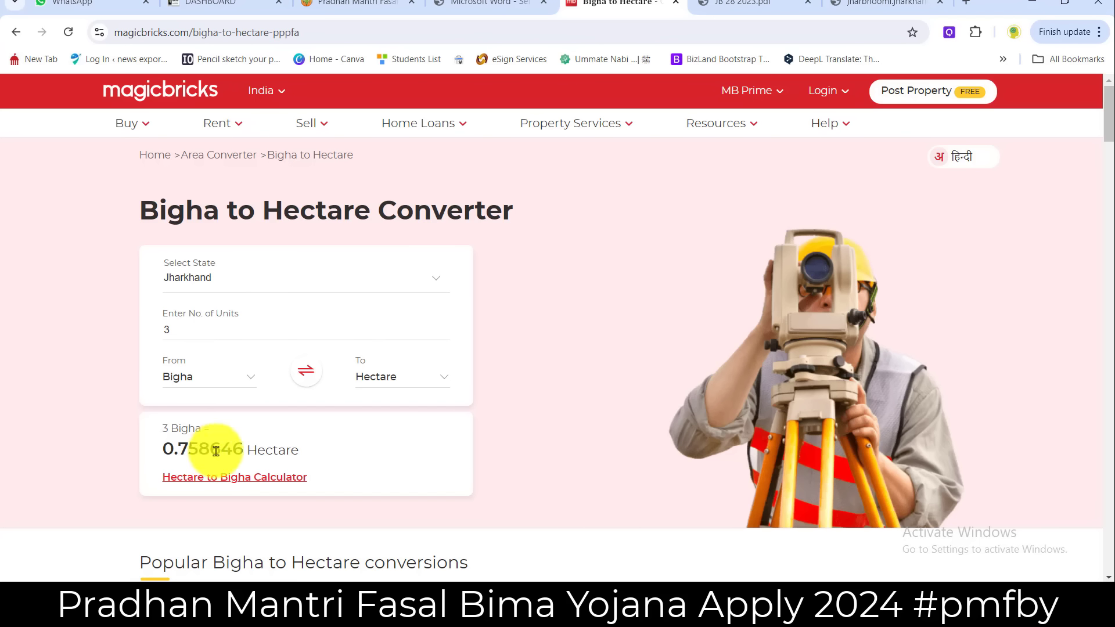
left_click_drag(219, 450, 162, 451)
key("ctrl+c")
right_click(189, 448)
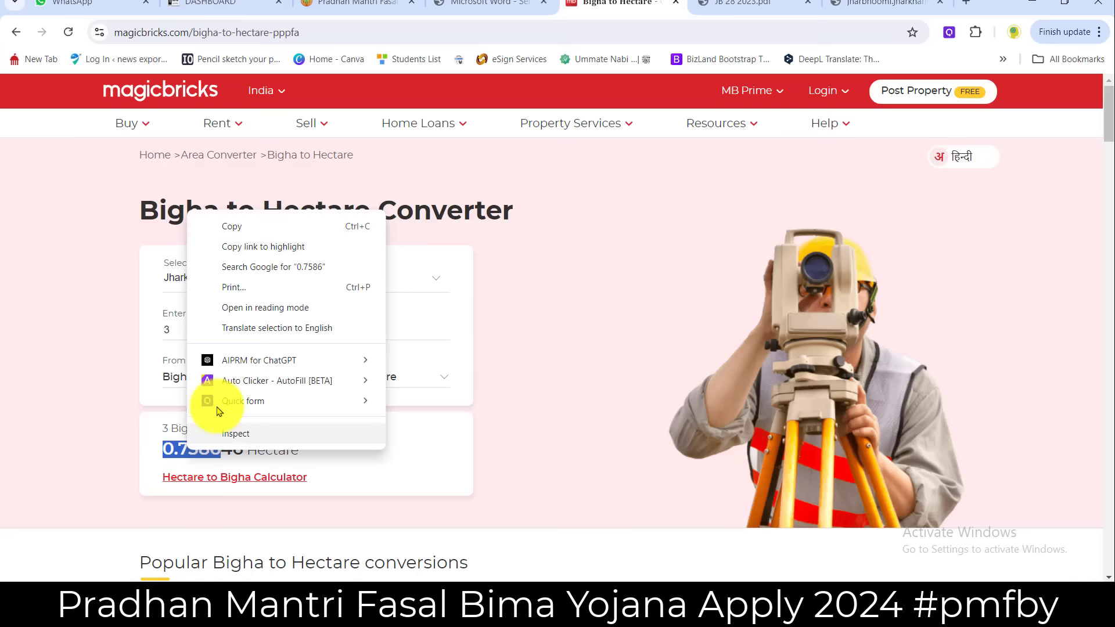
left_click(230, 227)
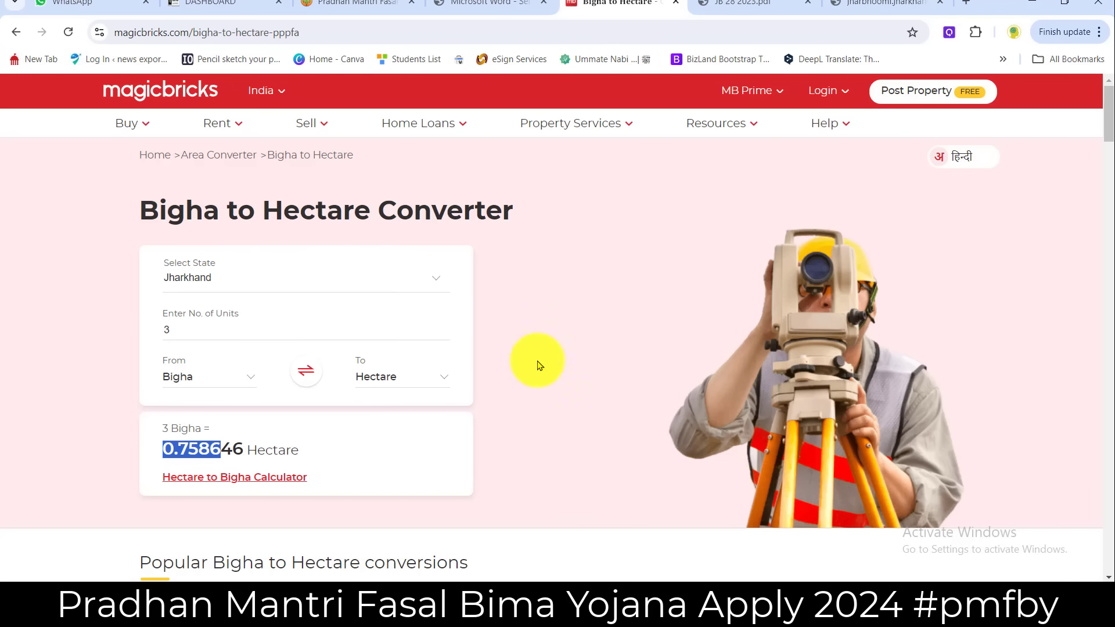
right_click(209, 449)
left_click(255, 237)
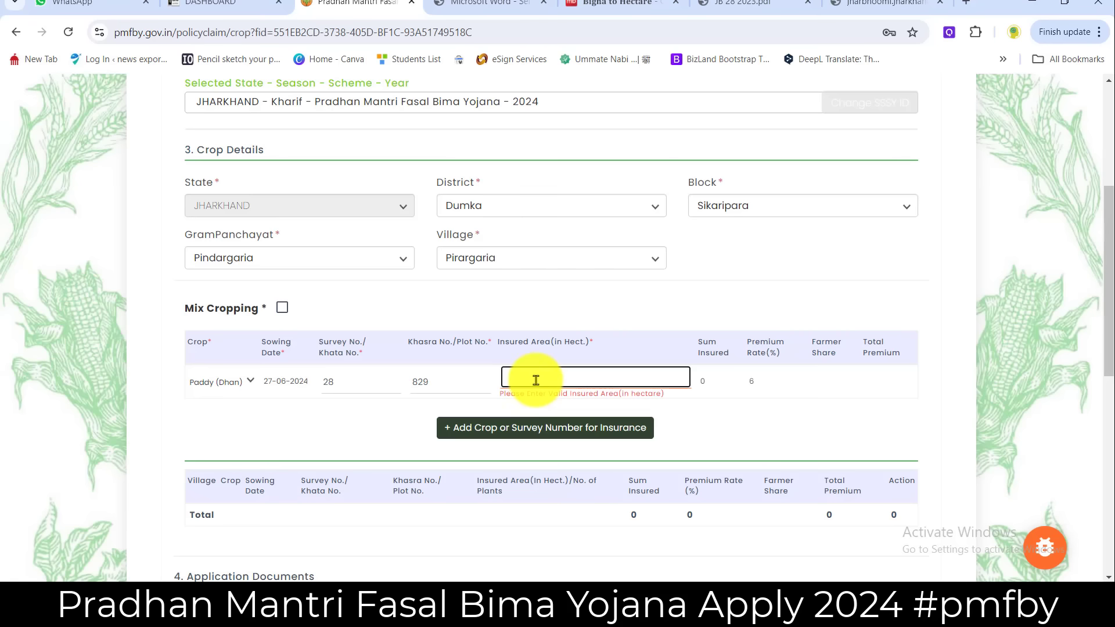
- Paste 0.7586 as insured area and check sum insured 55299.64 and total premium 3317.97
key("ctrl+v")
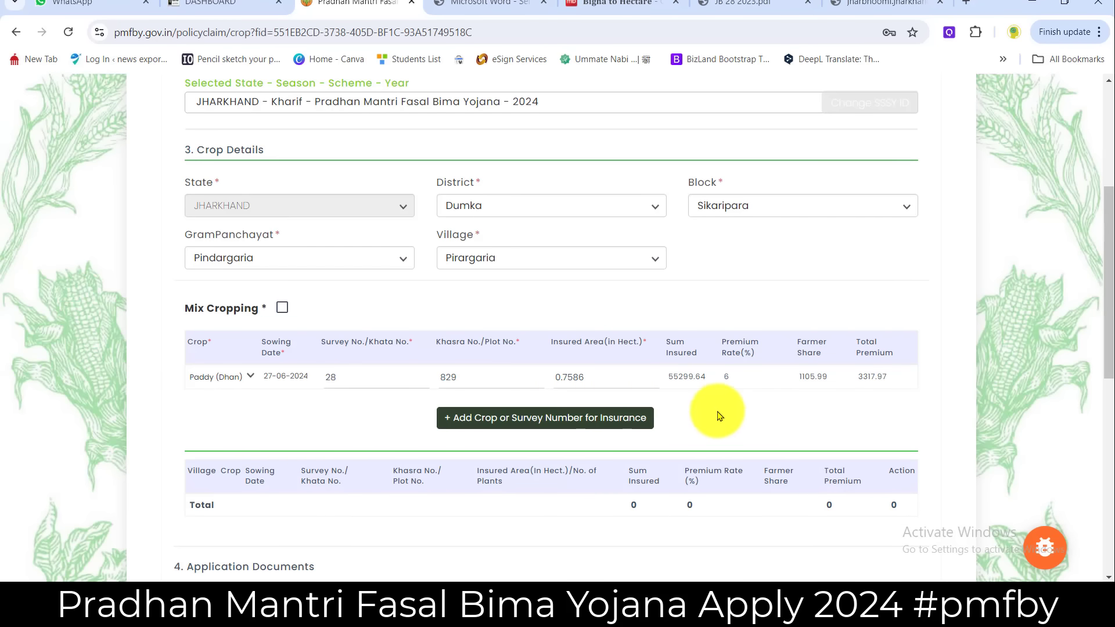
left_click(690, 395)
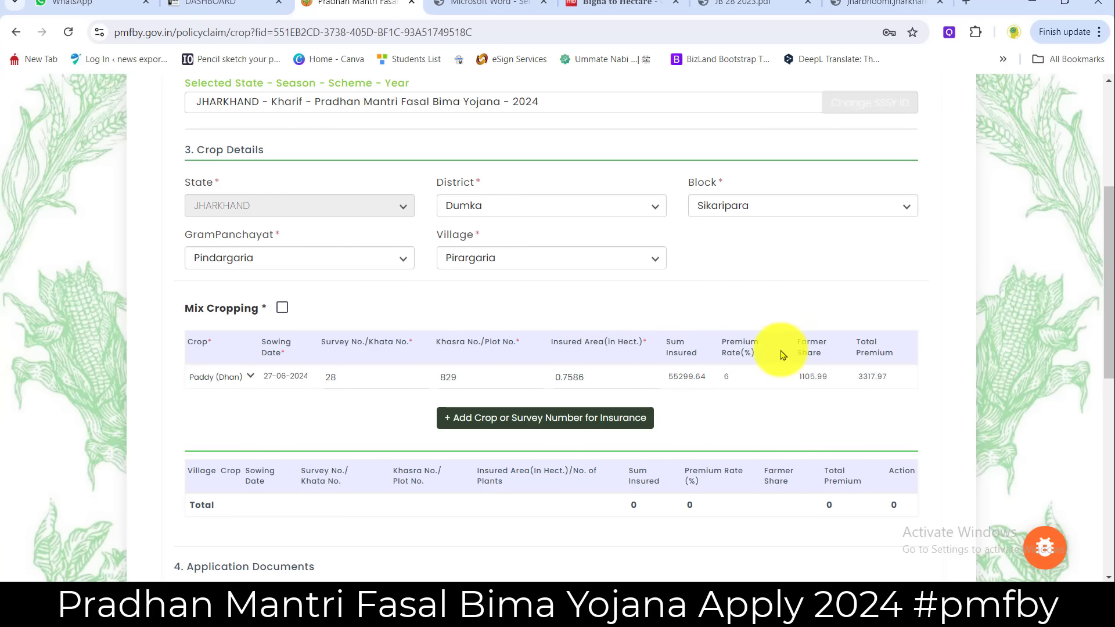
left_click_drag(723, 342, 858, 378)
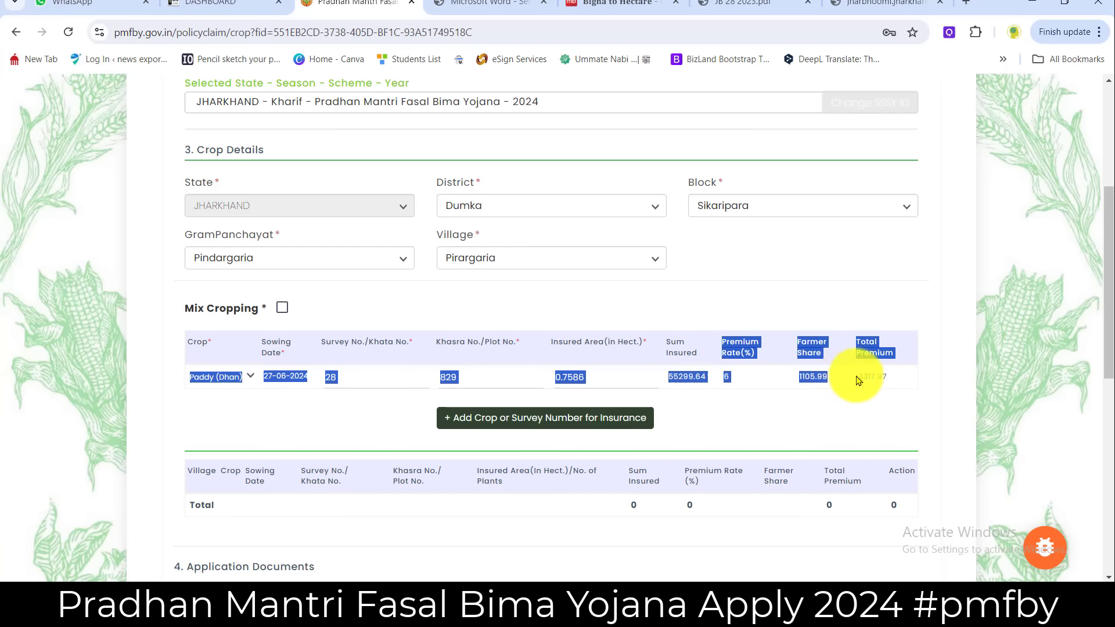
left_click(869, 397)
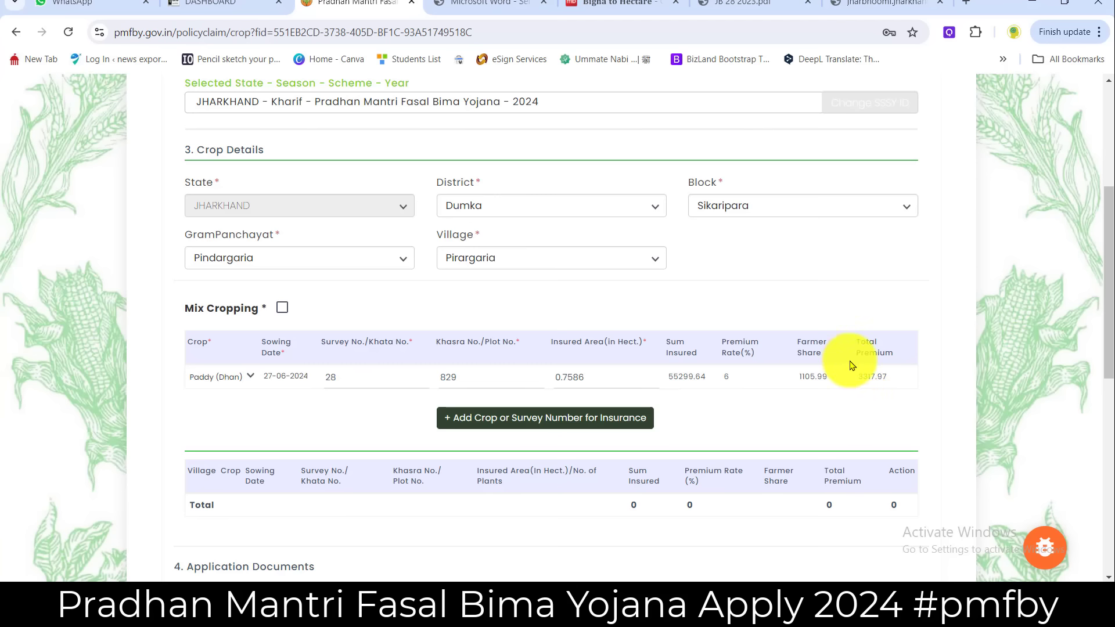
left_click_drag(859, 374, 895, 398)
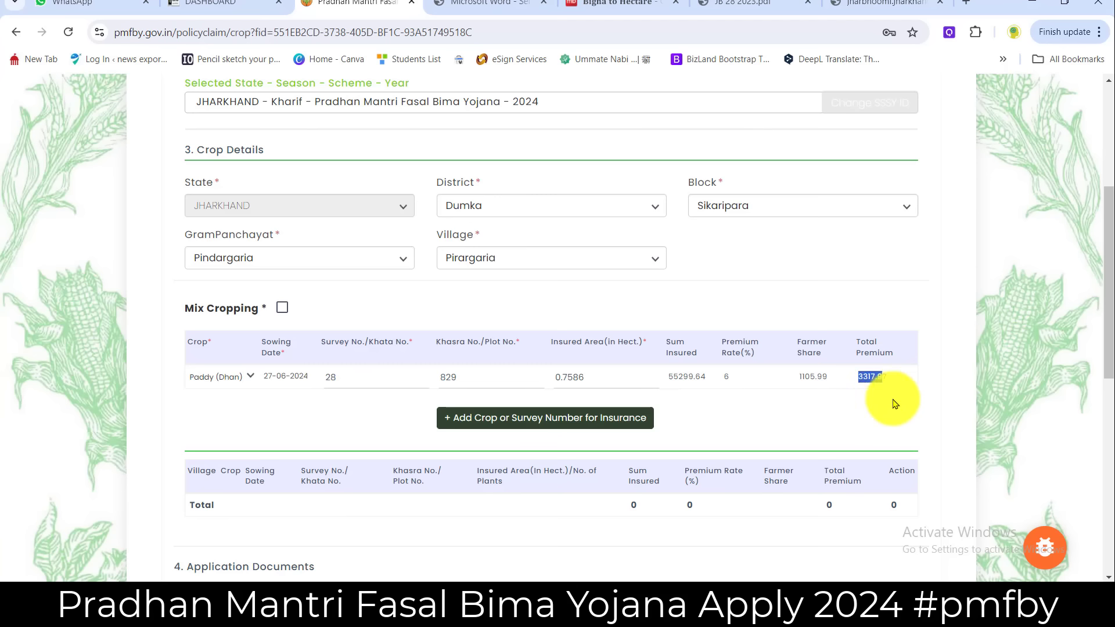